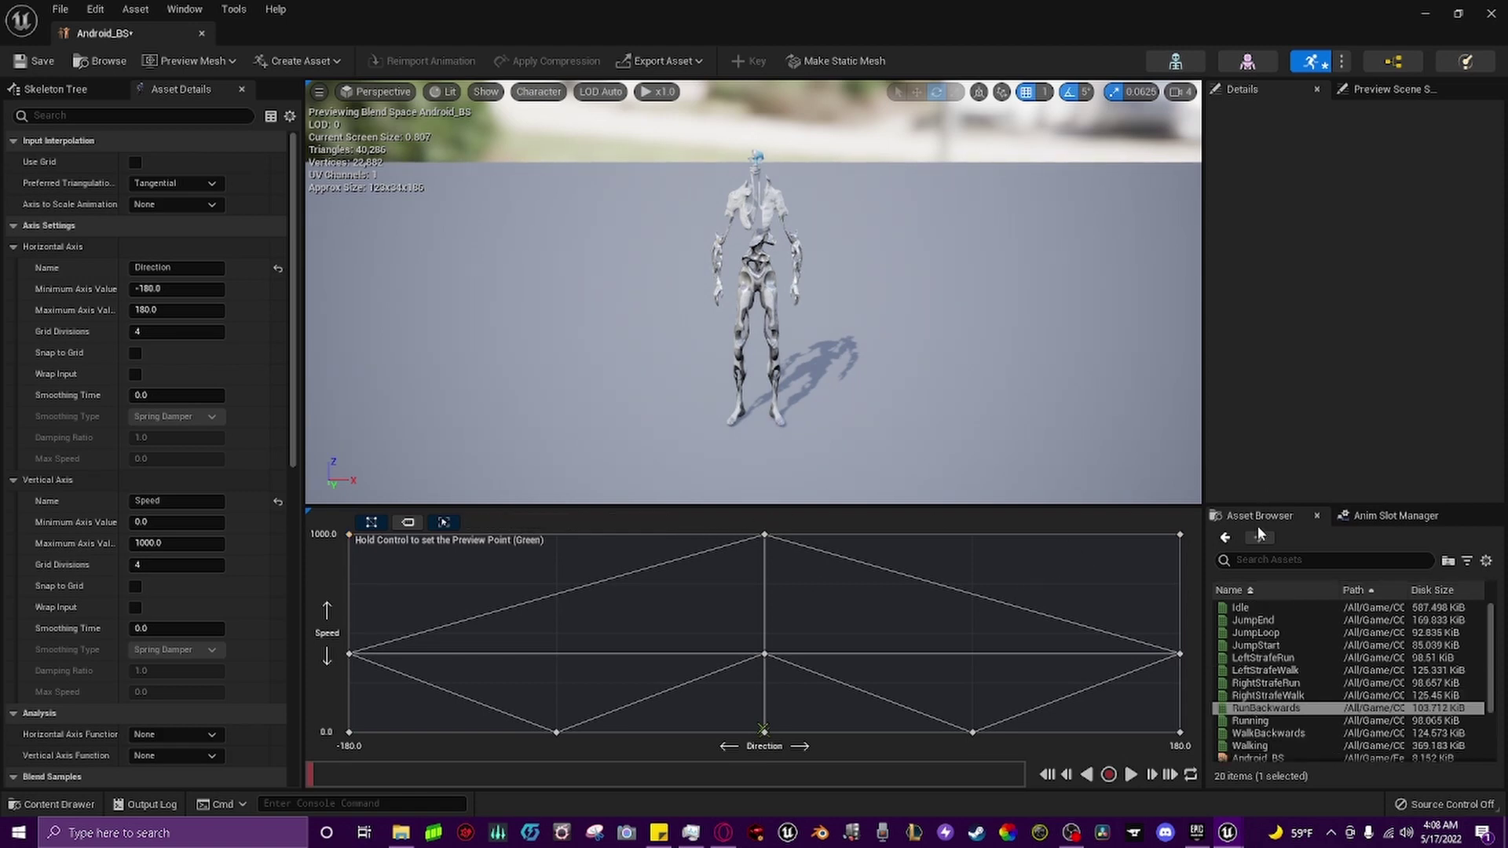
# - Place LeftStrafeWalk and RightStrafeWalk at directions -90 and 90, speed 400, with LeftStrafeRun and RightStrafeRun above them at speed 1000
pyautogui.moveTo(1280, 668); pyautogui.dragTo(555, 655)
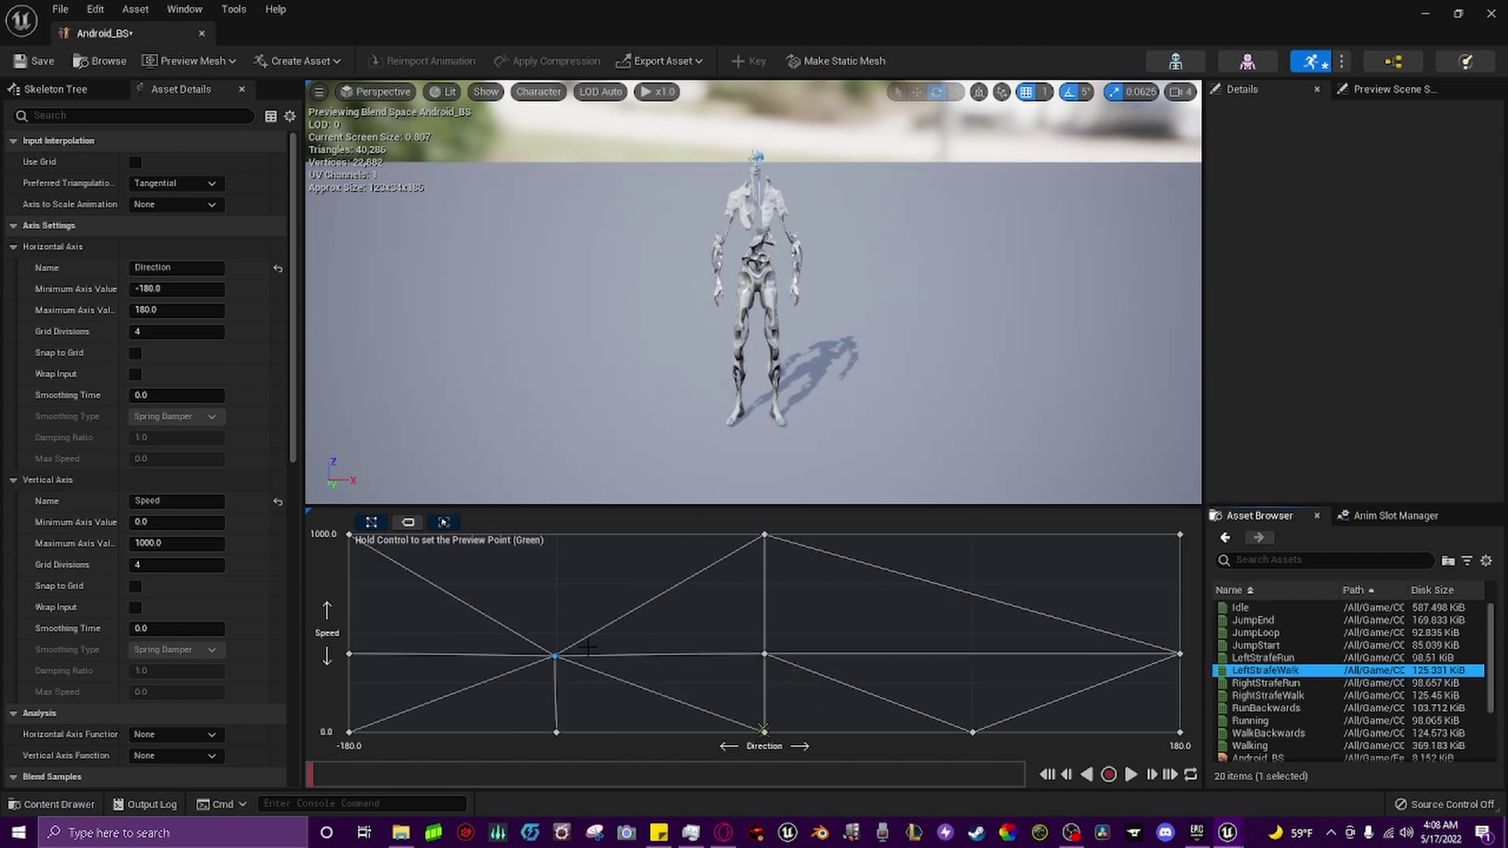
pyautogui.moveTo(1277, 695); pyautogui.dragTo(972, 653)
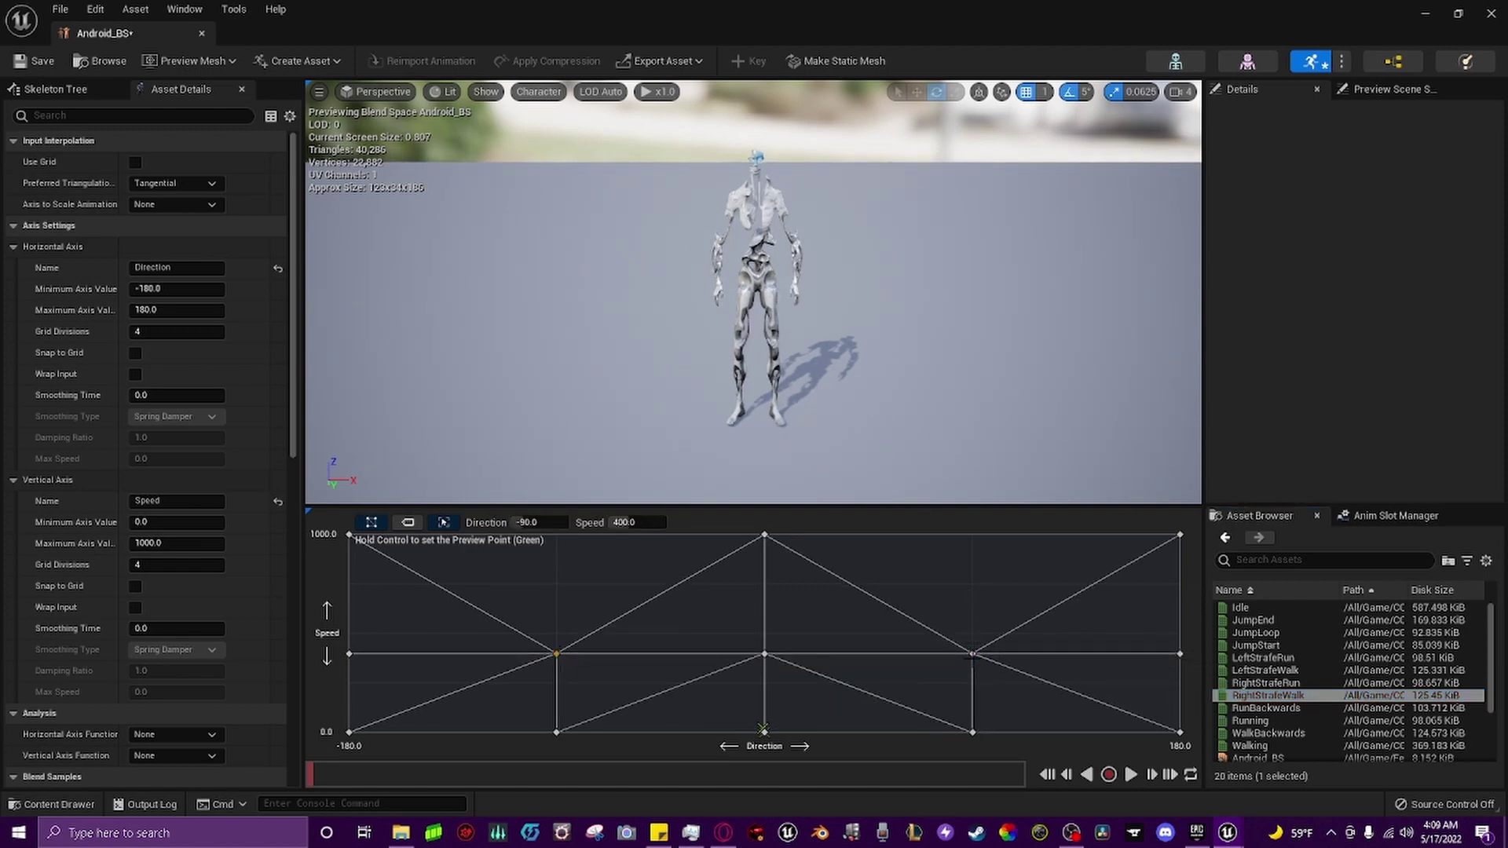
pyautogui.moveTo(1266, 683); pyautogui.dragTo(971, 534)
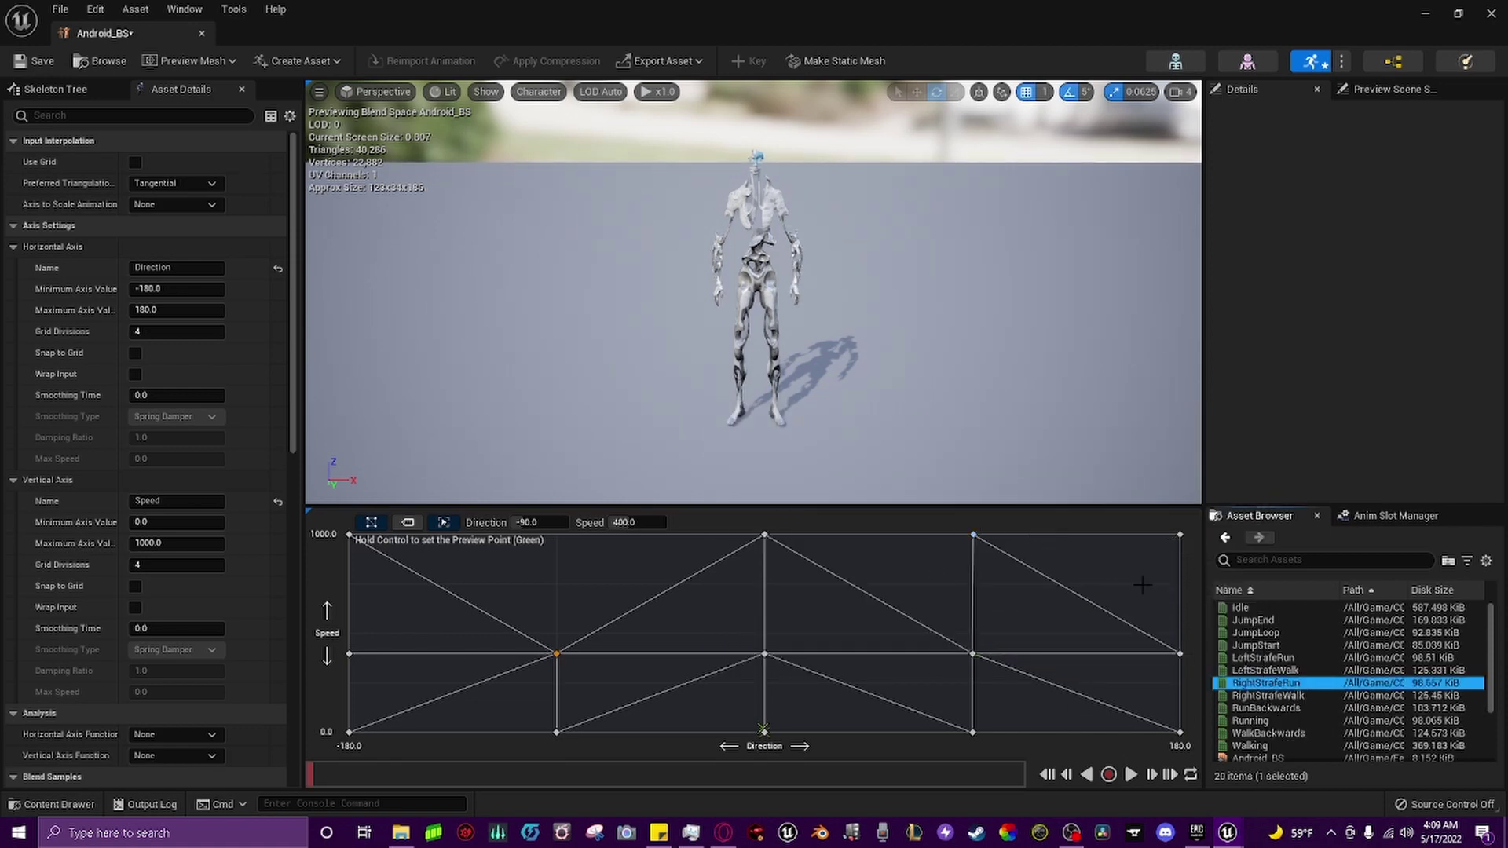
pyautogui.moveTo(1267, 658); pyautogui.dragTo(556, 535)
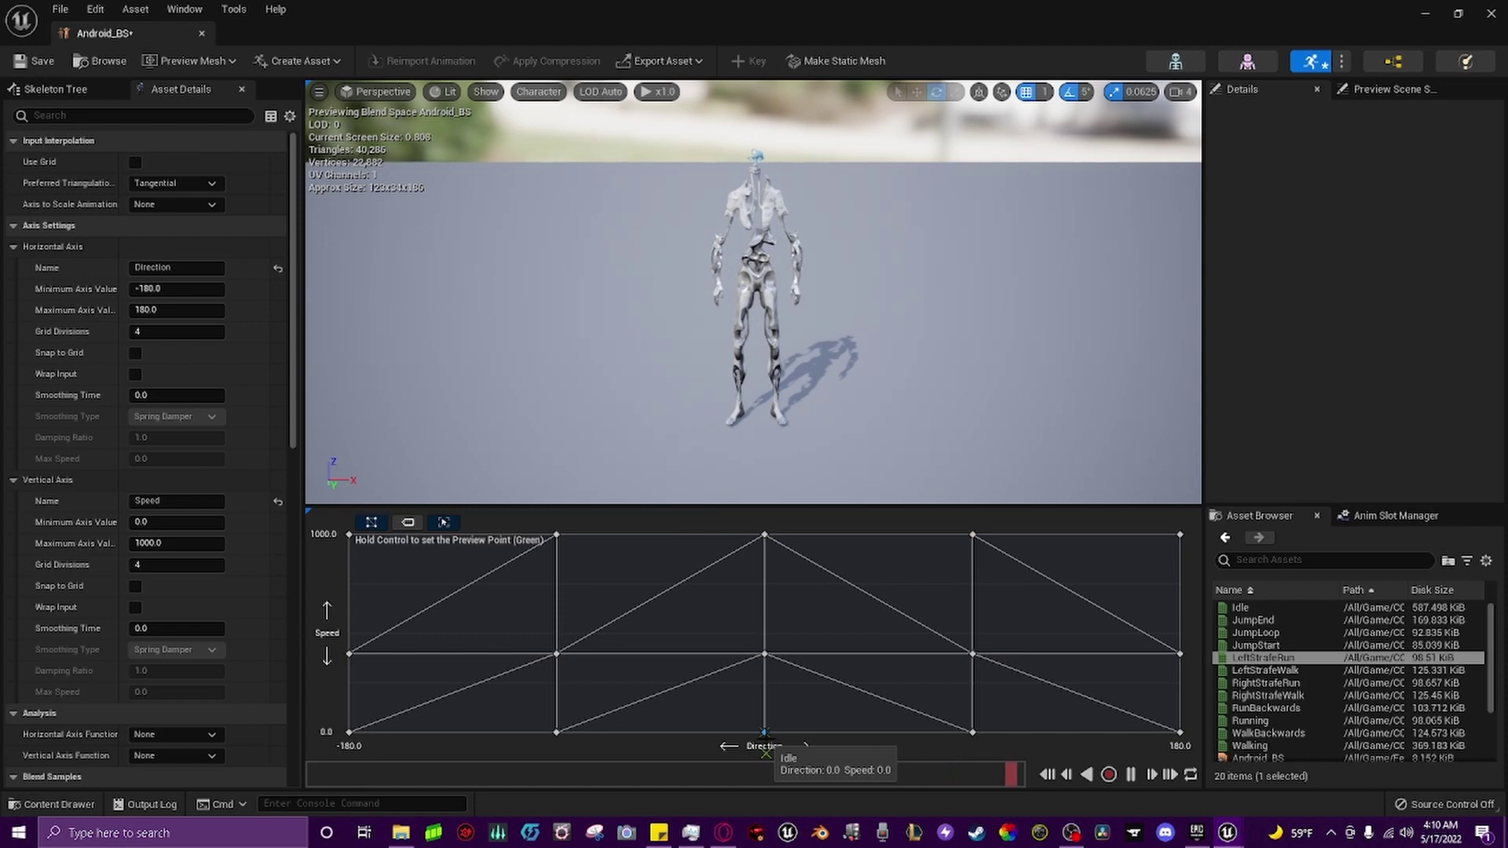
pyautogui.press('ctrl')
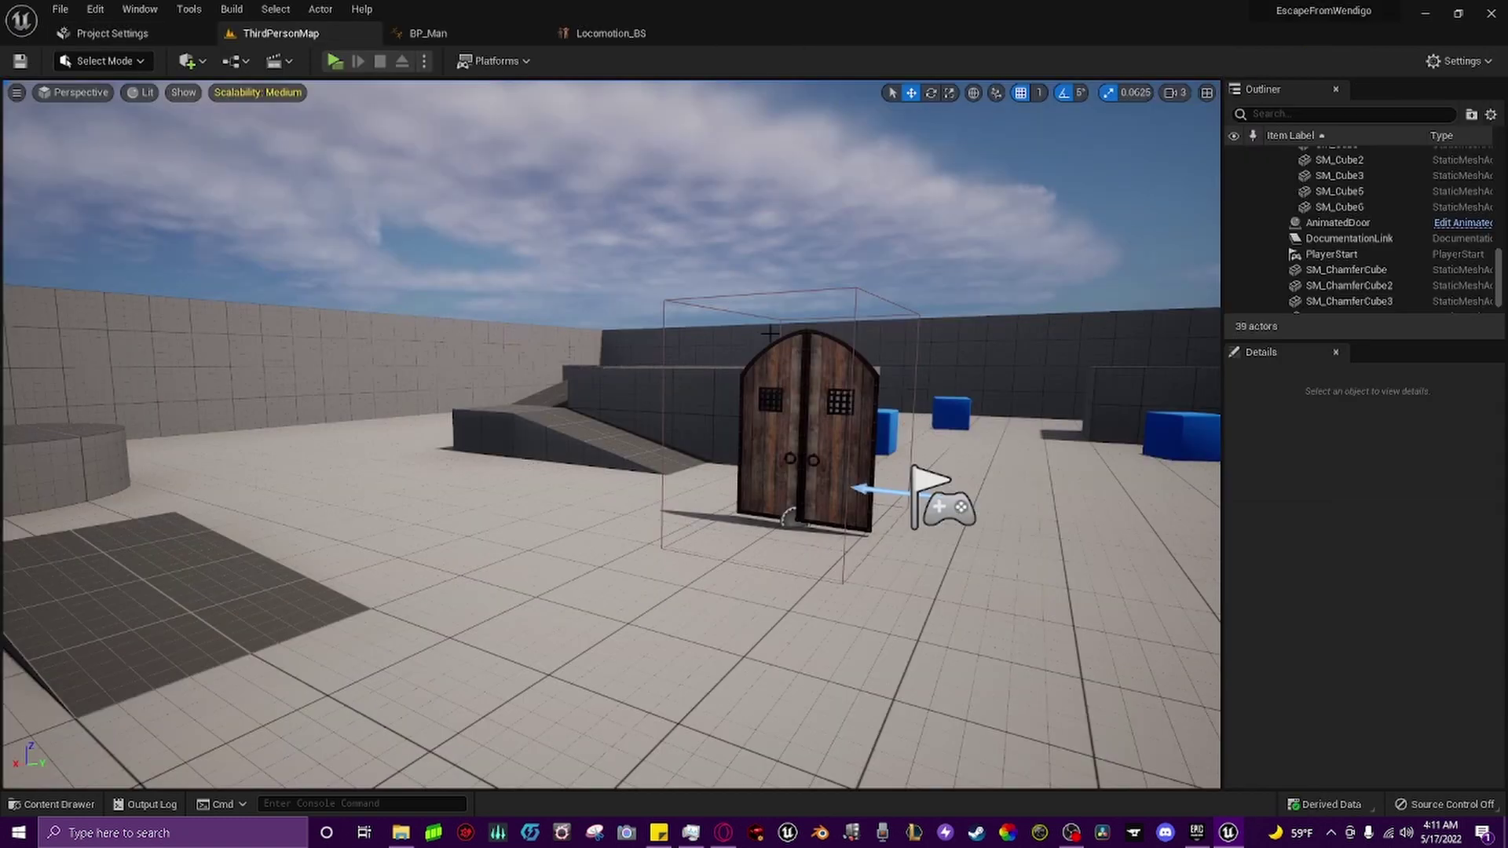
# - Create an Animation Blueprint named AndroidAnim_BP in the FemaleAndroid folder, using UE4_FemaleAndroid_Skeleton
pyautogui.click(54, 804)
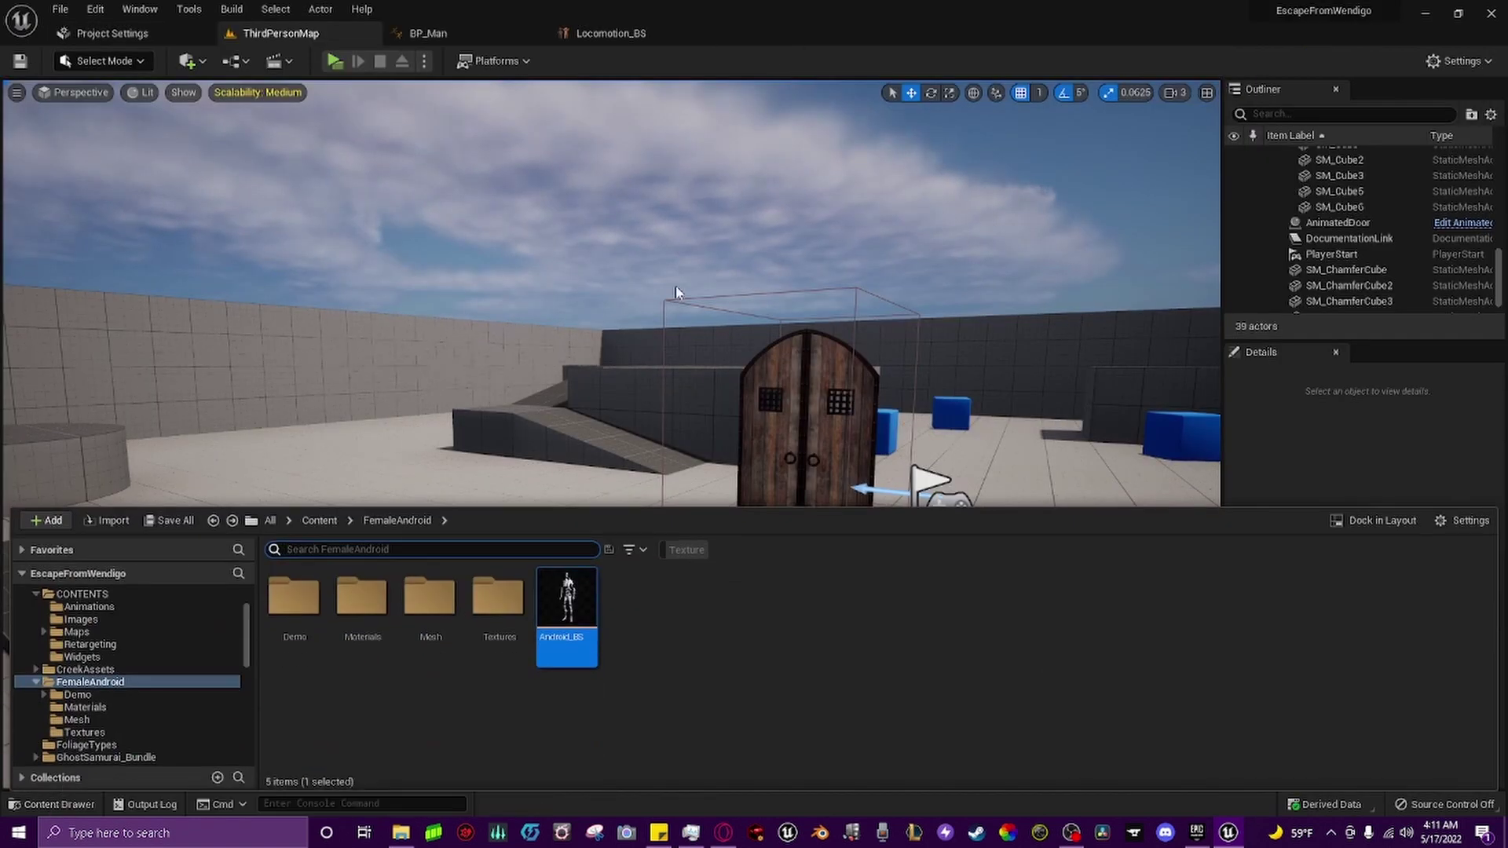
pyautogui.click(660, 668)
pyautogui.rightClick(661, 624)
pyautogui.moveTo(737, 334)
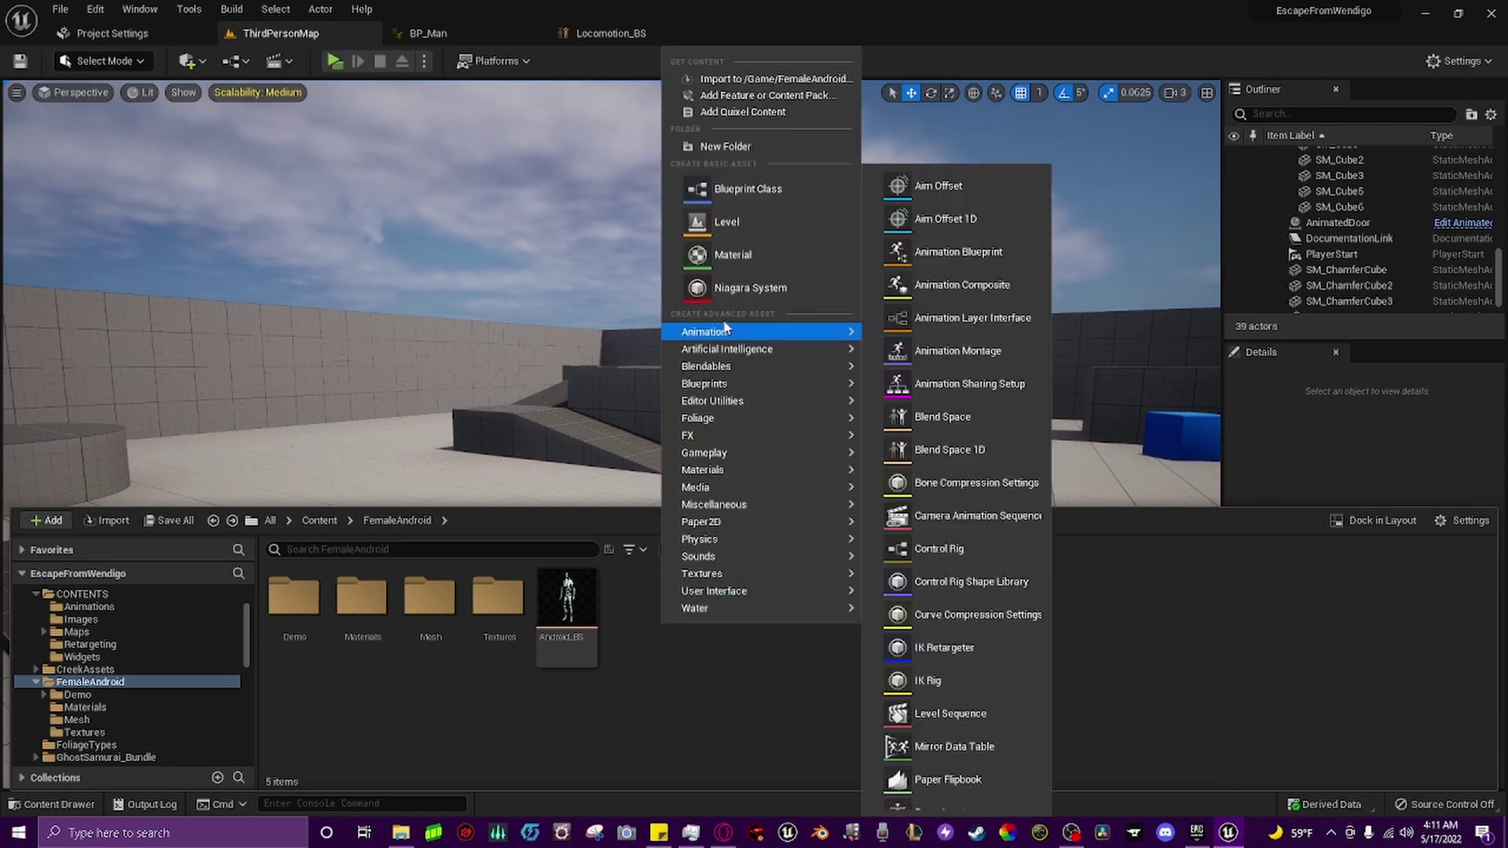
pyautogui.click(955, 255)
pyautogui.scroll(-5, 551, 205)
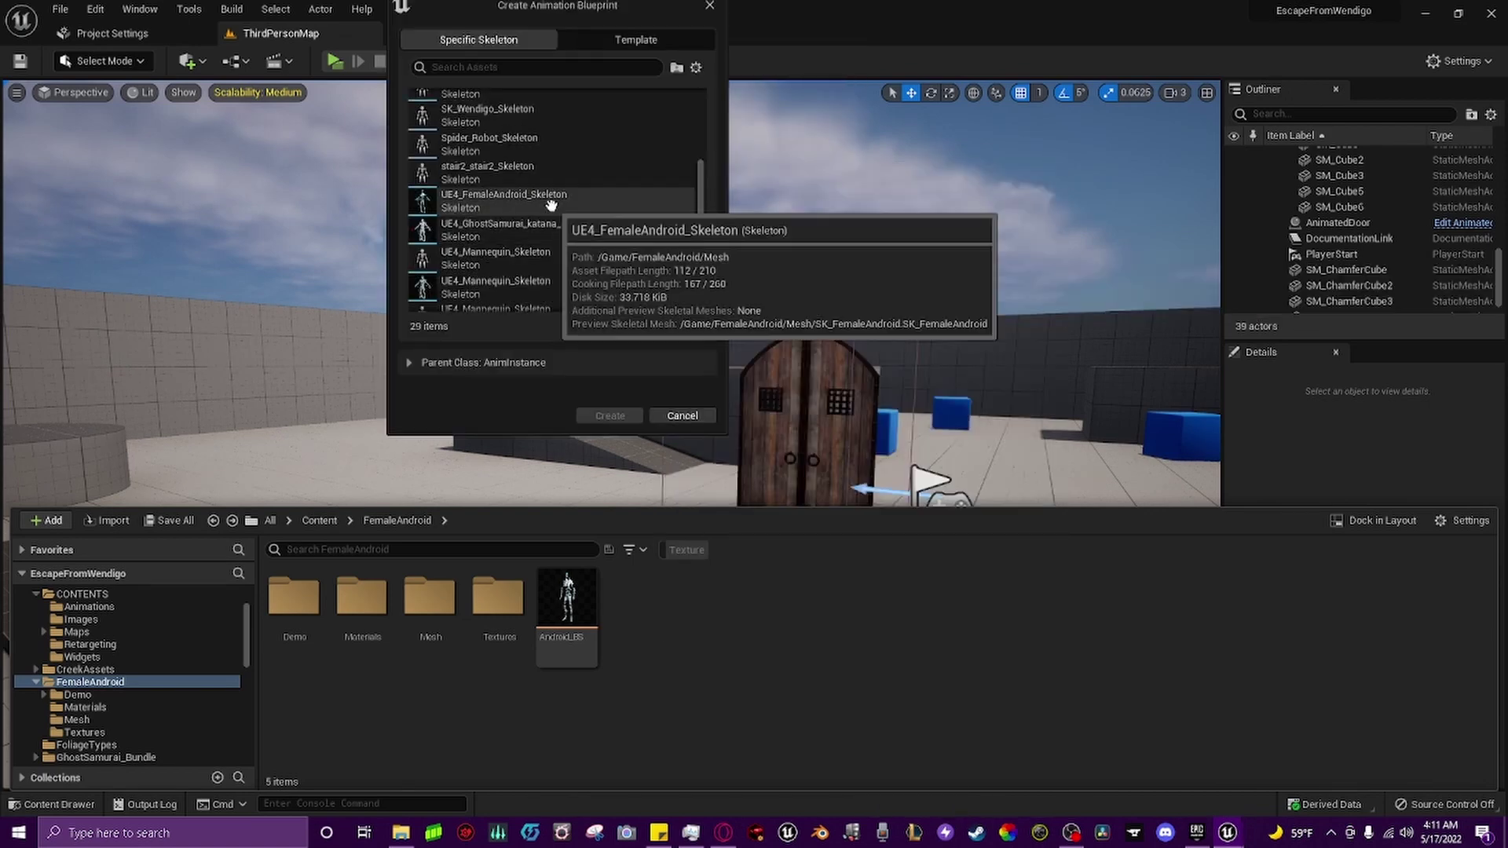
pyautogui.click(551, 201)
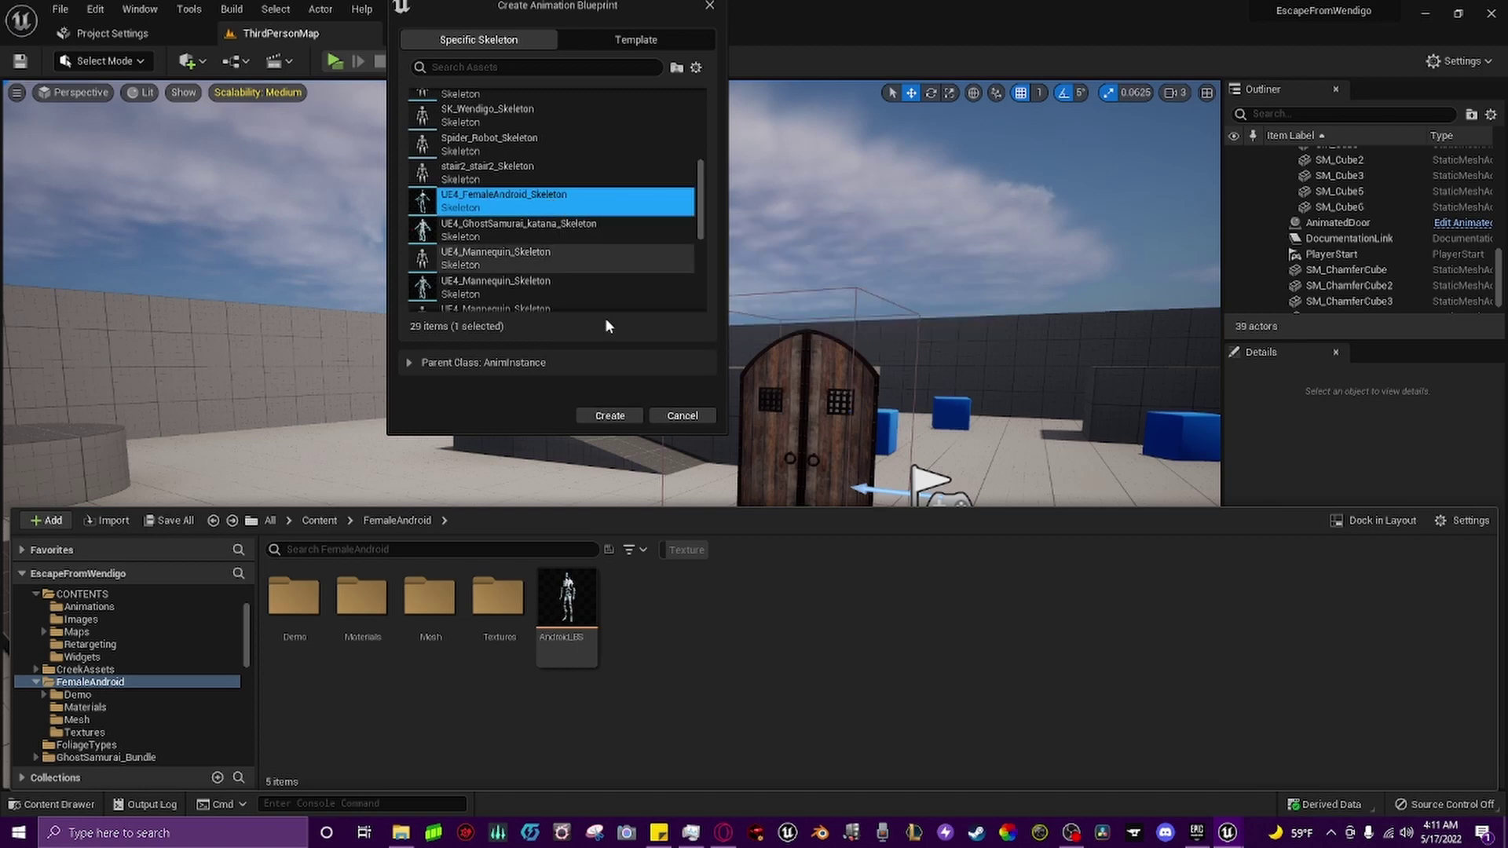
pyautogui.click(611, 415)
pyautogui.write('AndroidAnim_BP')
pyautogui.press('Return')
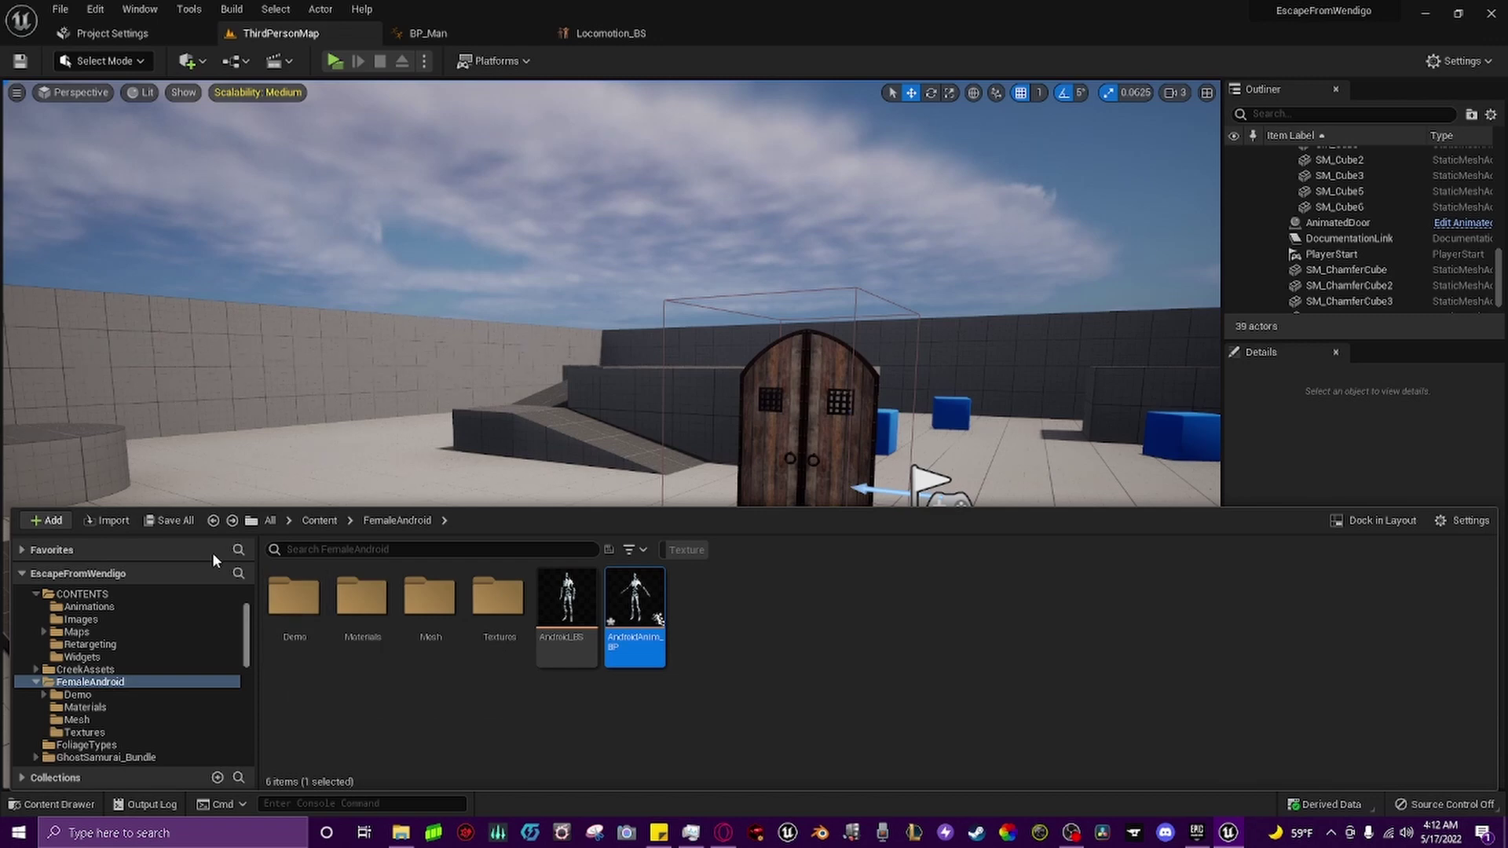
# - Save all unsaved content and open the AndroidAnim_BP animation blueprint
pyautogui.click(168, 520)
pyautogui.click(853, 594)
pyautogui.doubleClick(644, 614)
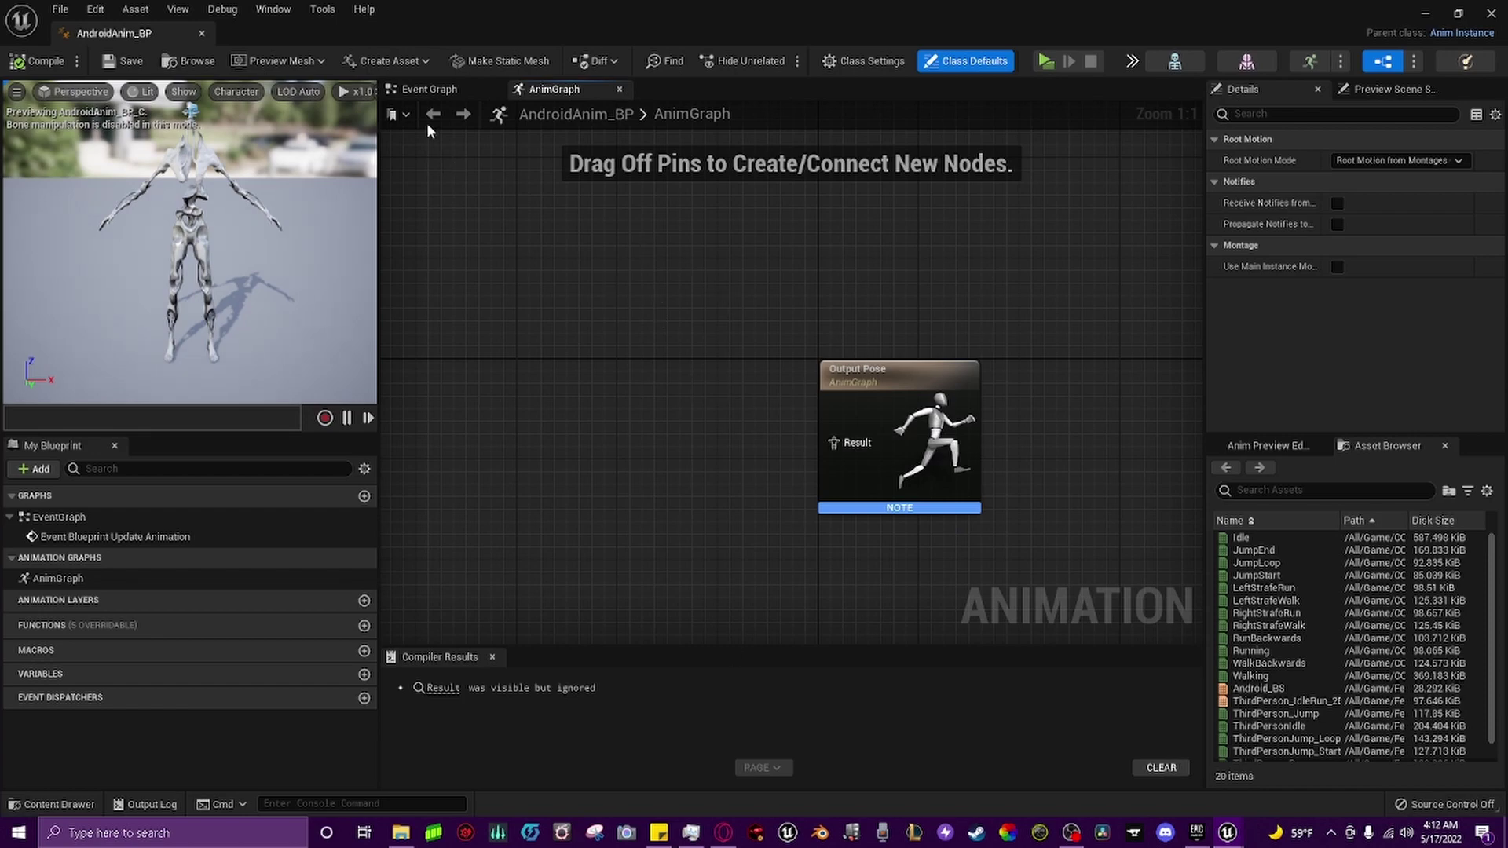
# - Remove the Try Get Pawn Owner node from the Event Graph, keeping the Event Blueprint Update Animation node
pyautogui.click(414, 90)
pyautogui.click(801, 395)
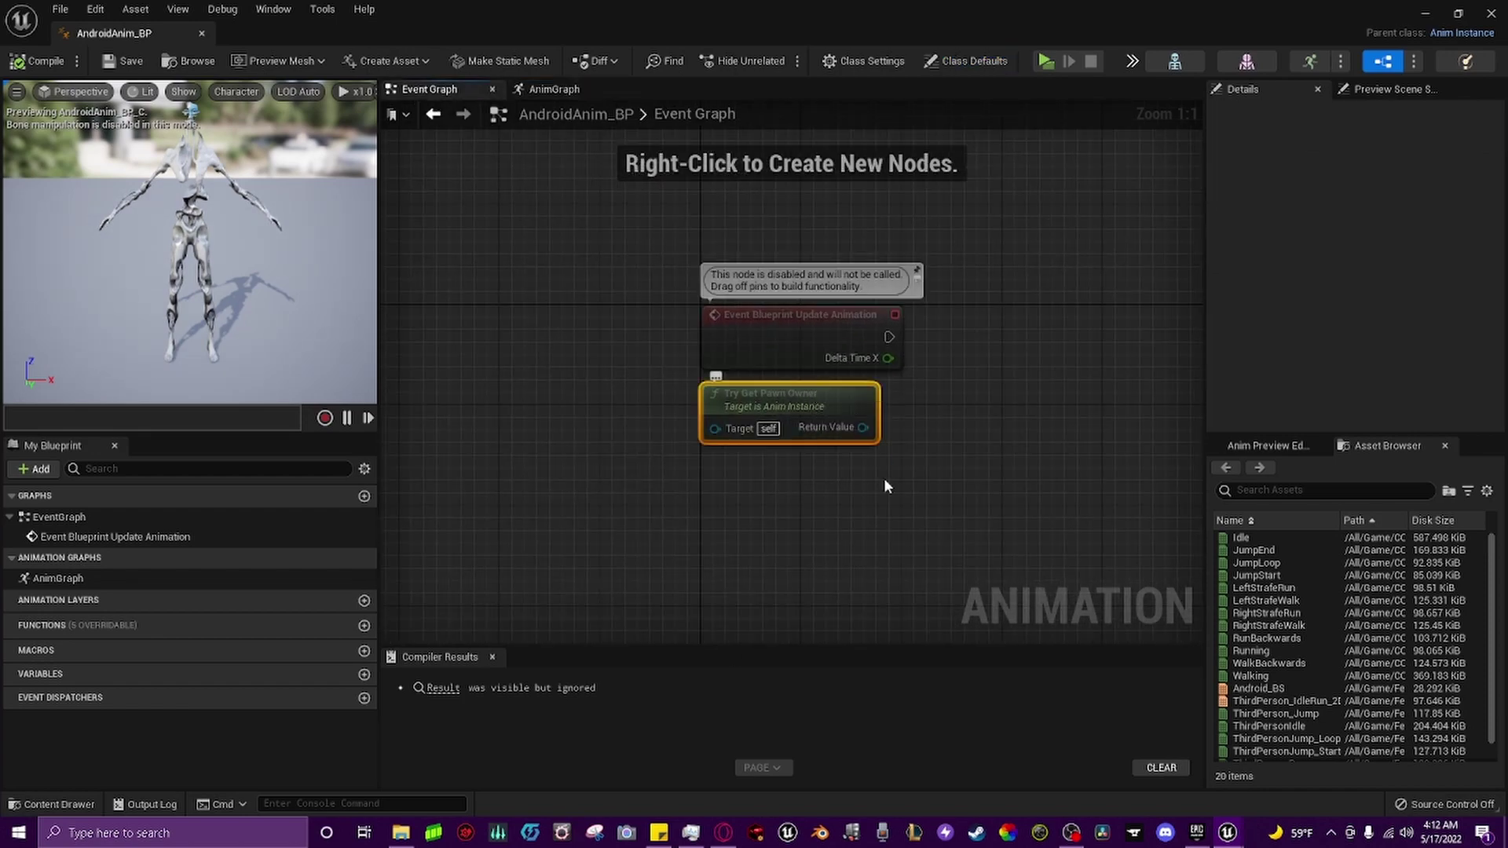
pyautogui.moveTo(1099, 535); pyautogui.dragTo(1115, 306, button='right')
pyautogui.moveTo(836, 191); pyautogui.dragTo(822, 587)
pyautogui.moveTo(822, 587); pyautogui.dragTo(599, 642, button='right')
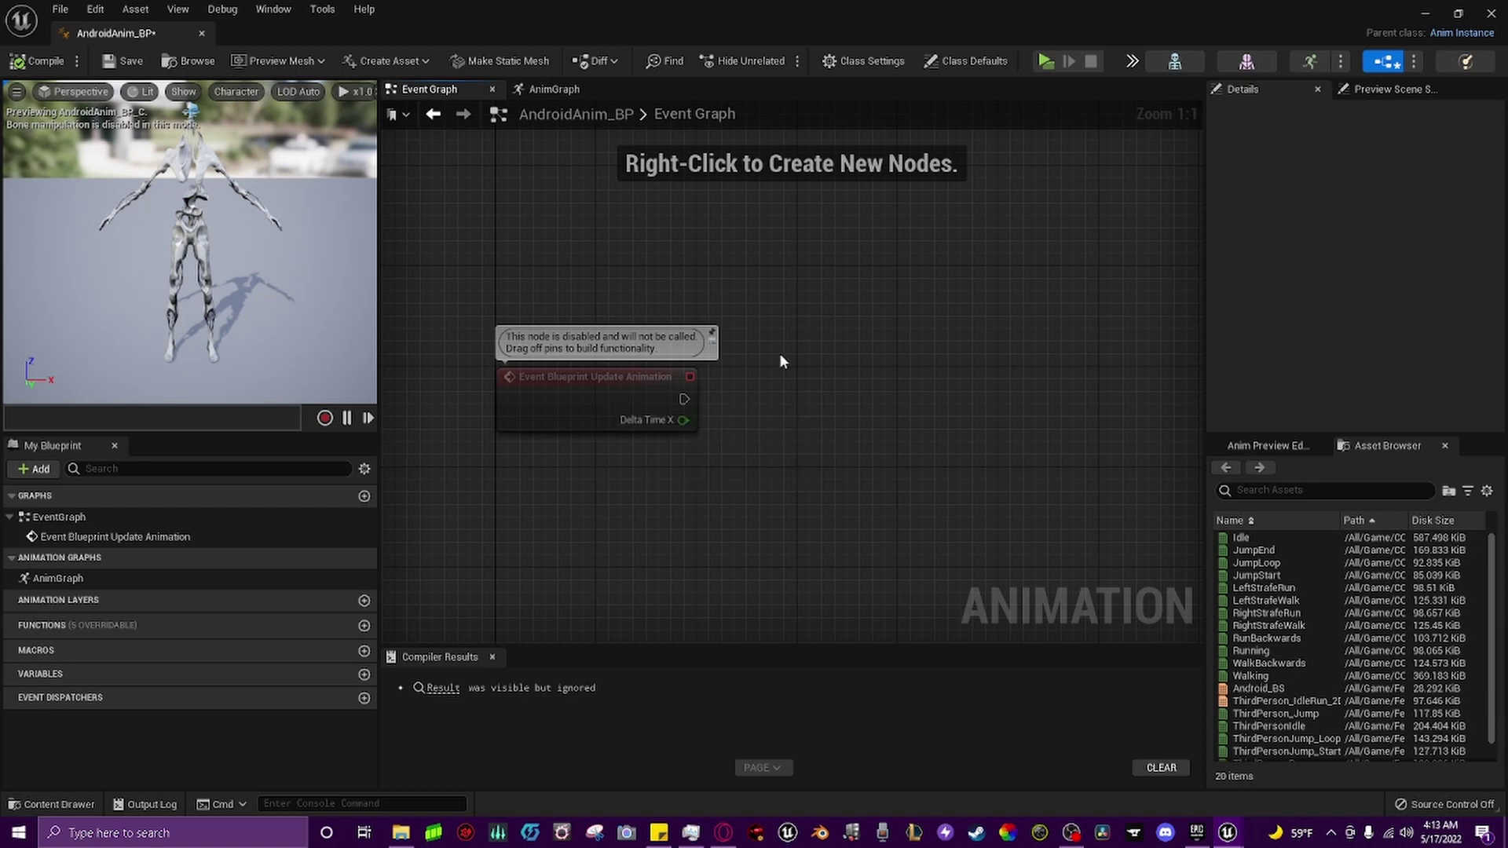
# - Add a variable named Character with the Character object type and compile the blueprint
pyautogui.click(364, 674)
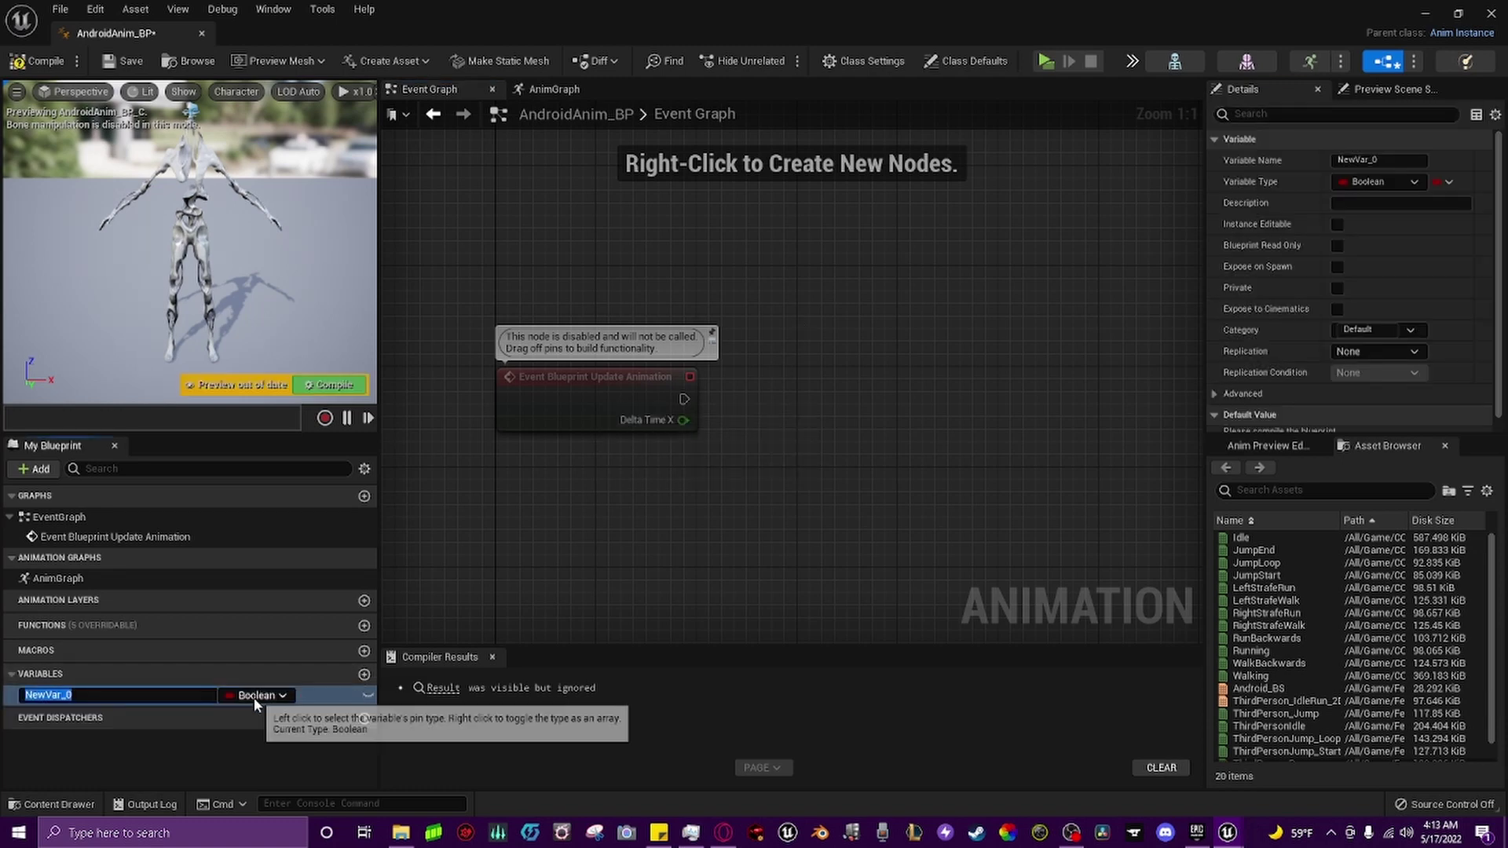
pyautogui.write('Character')
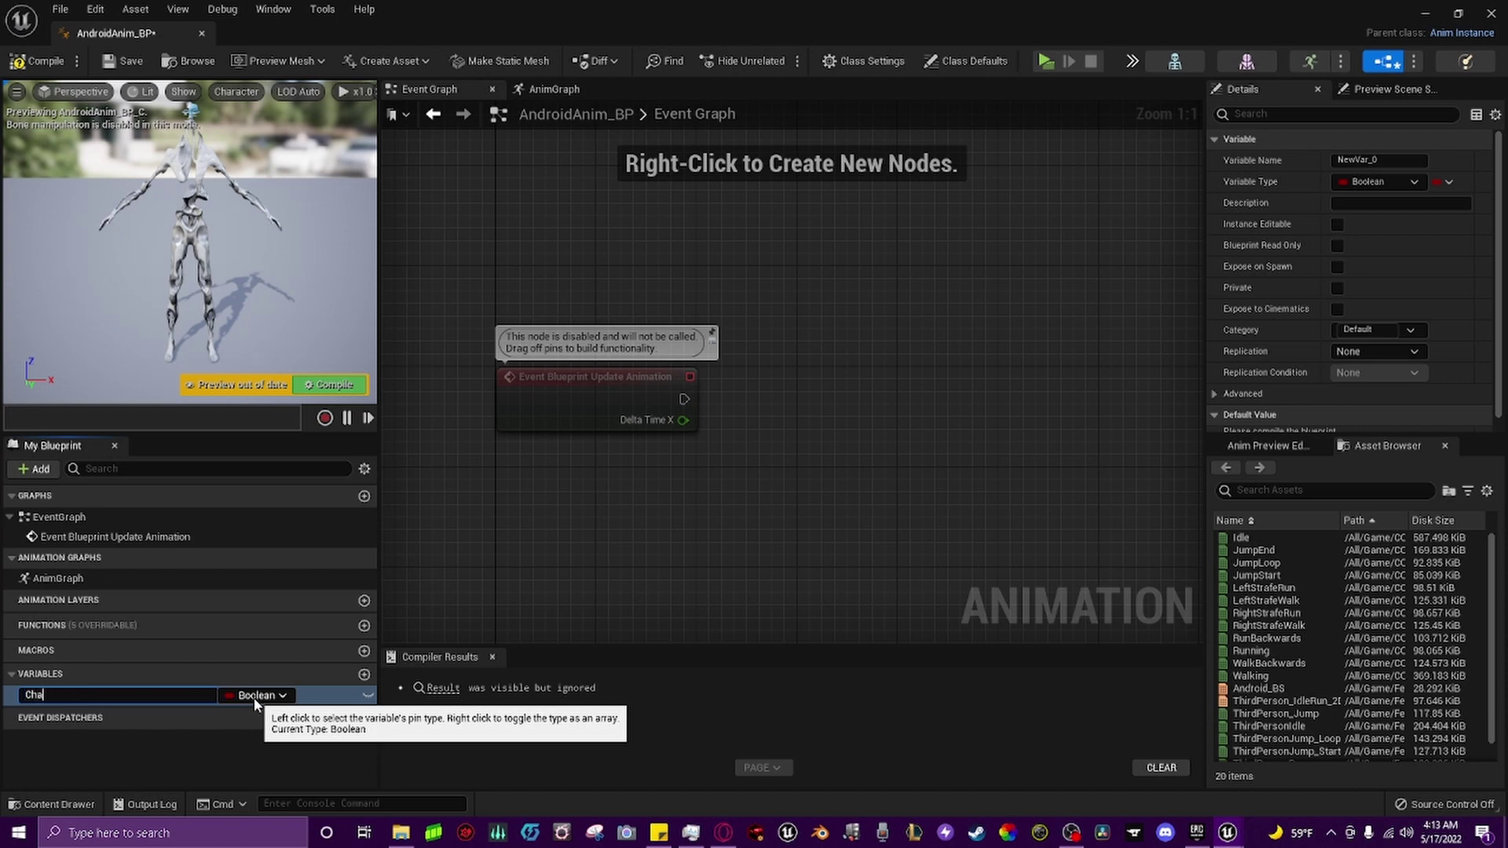
pyautogui.press('Return')
pyautogui.press('F7')
# - Place a Character getter, convert it to a validated get, and connect it to Event Blueprint Update Animation
pyautogui.moveTo(75, 695); pyautogui.dragTo(726, 468)
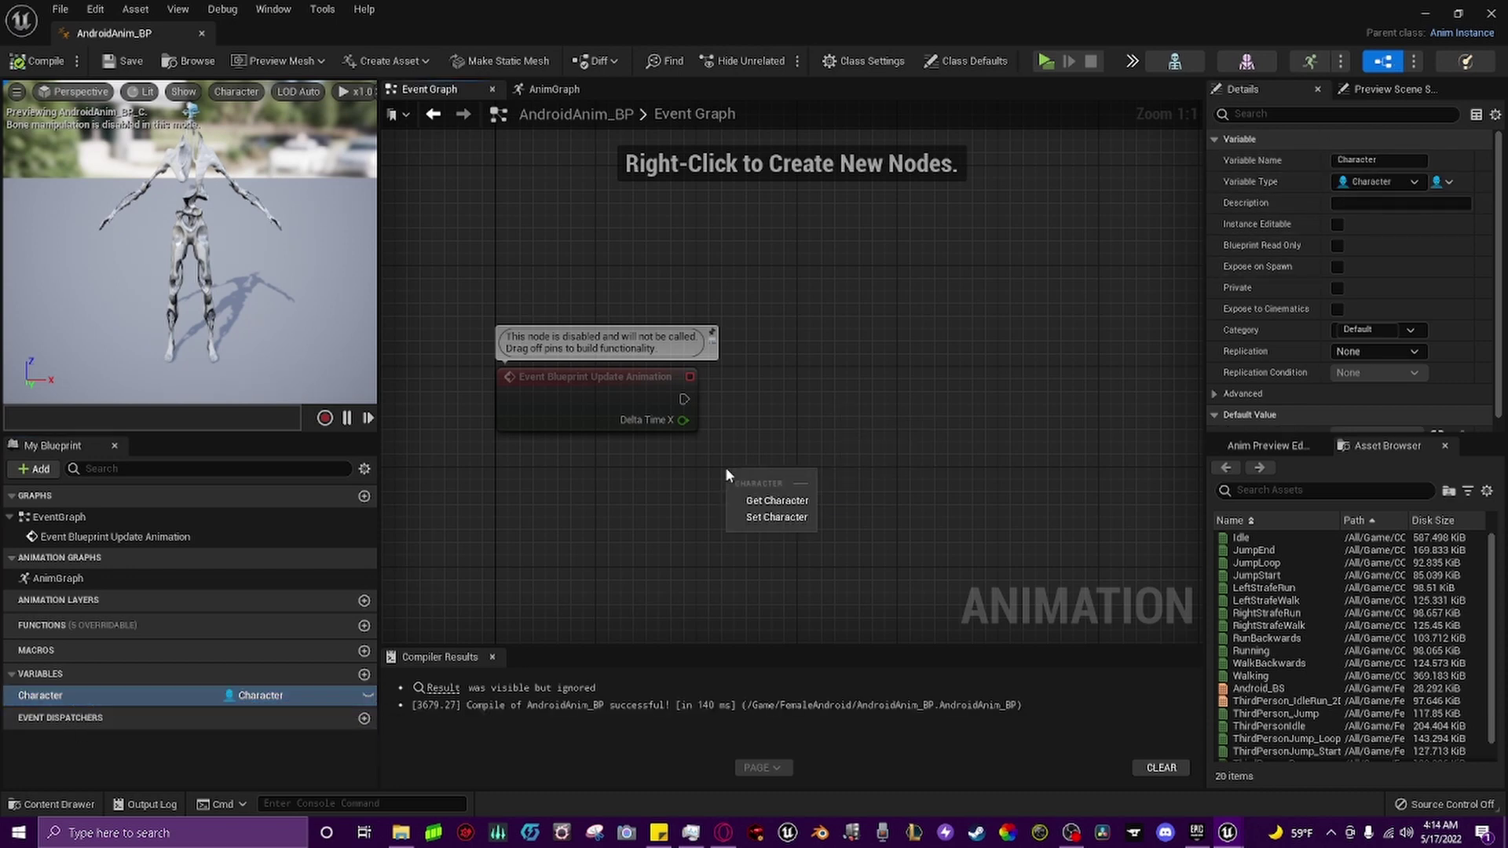
pyautogui.click(766, 501)
pyautogui.moveTo(762, 498); pyautogui.dragTo(625, 511, button='right')
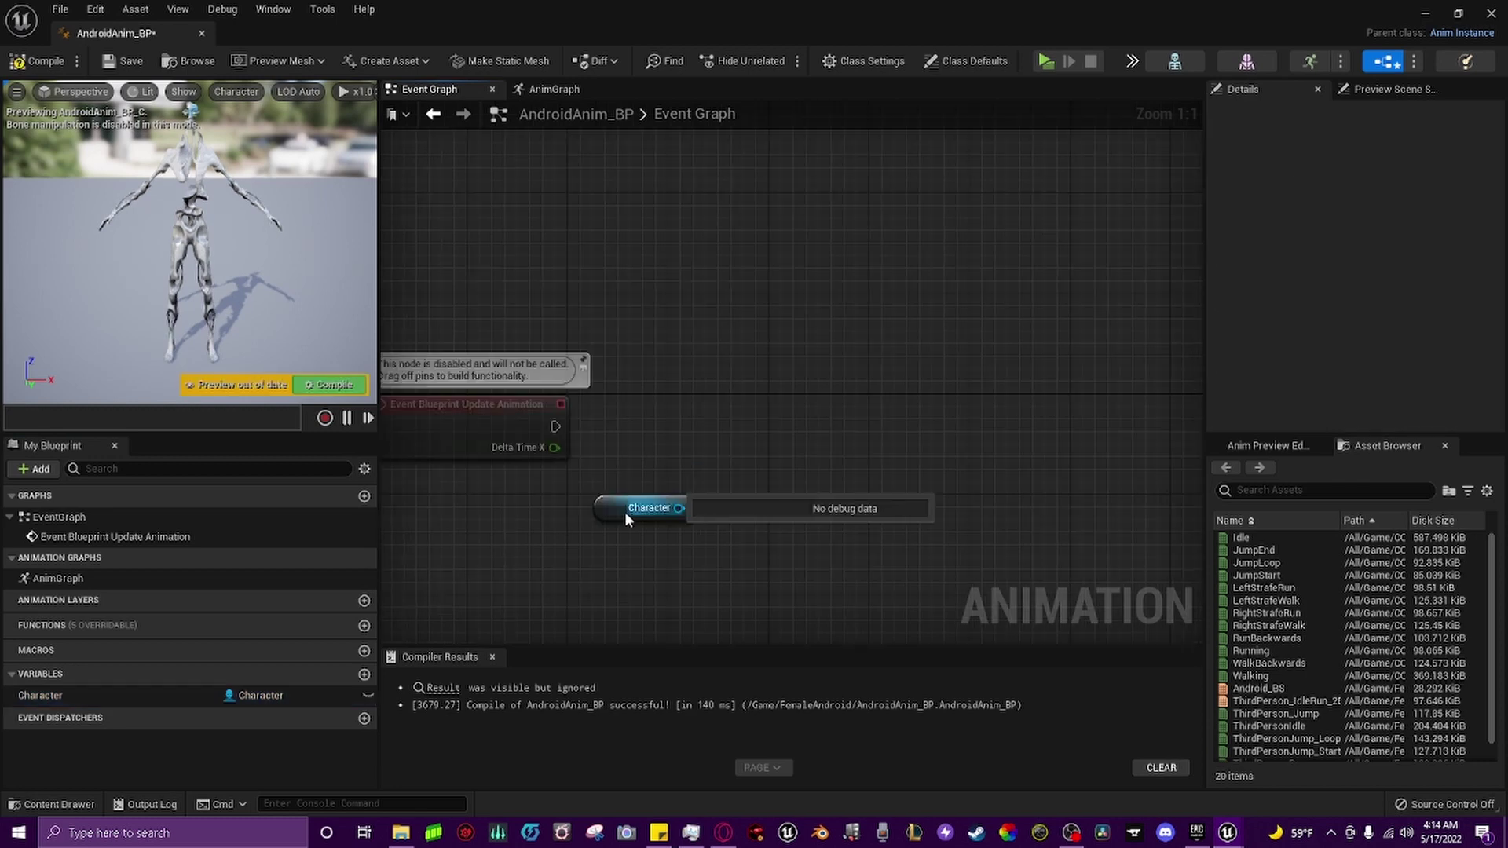
pyautogui.rightClick(625, 512)
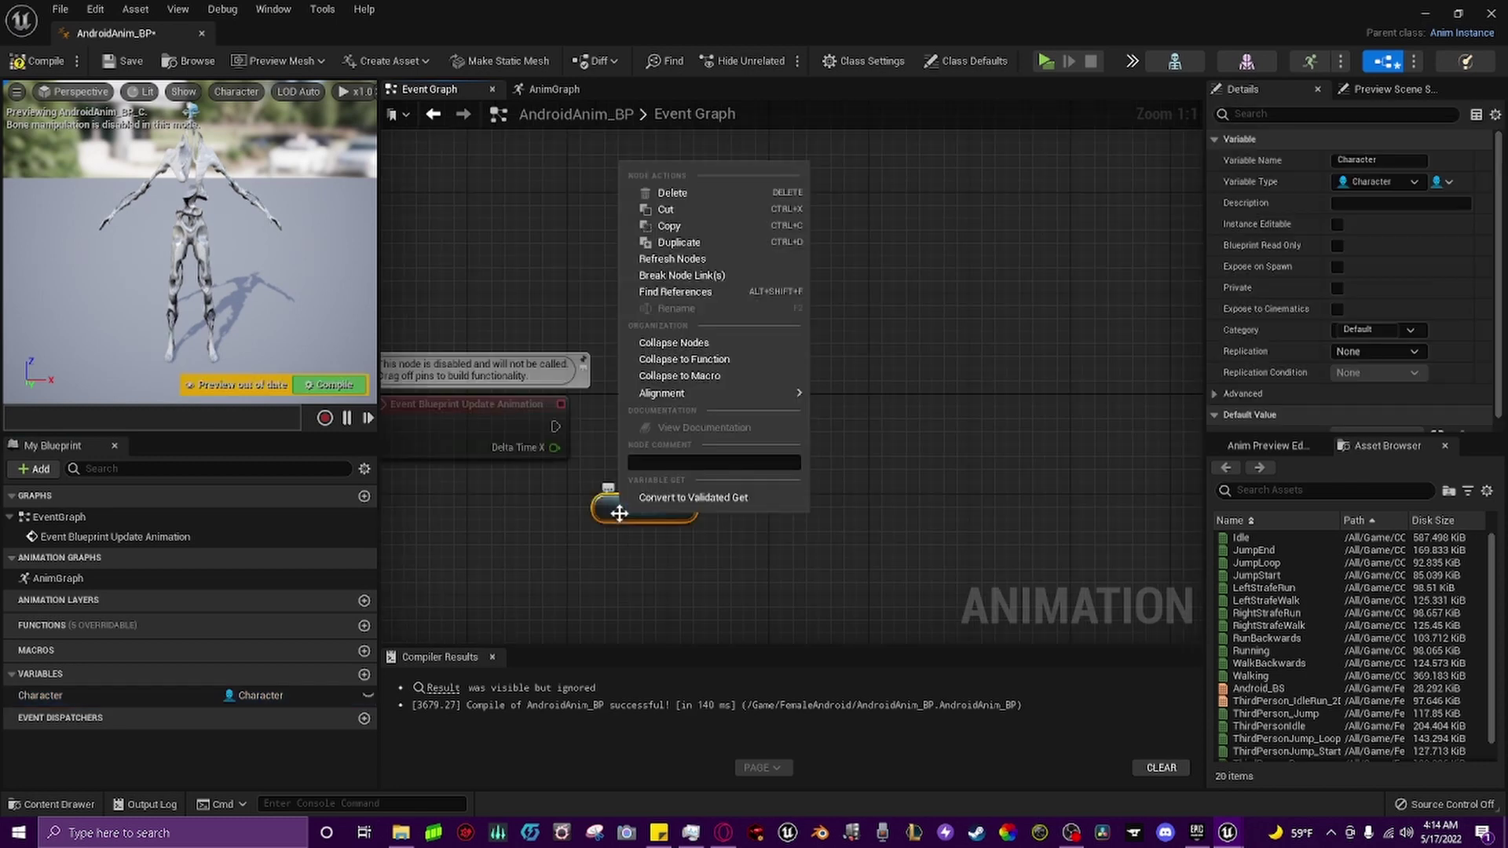
pyautogui.click(692, 500)
pyautogui.moveTo(625, 534); pyautogui.dragTo(692, 426)
pyautogui.click(785, 369)
# - Add a Sequence node to the getter's Is Valid output and extend it to four outputs
pyautogui.moveTo(785, 369); pyautogui.dragTo(583, 345, button='right')
pyautogui.moveTo(582, 399); pyautogui.dragTo(729, 395)
pyautogui.write('sequen')
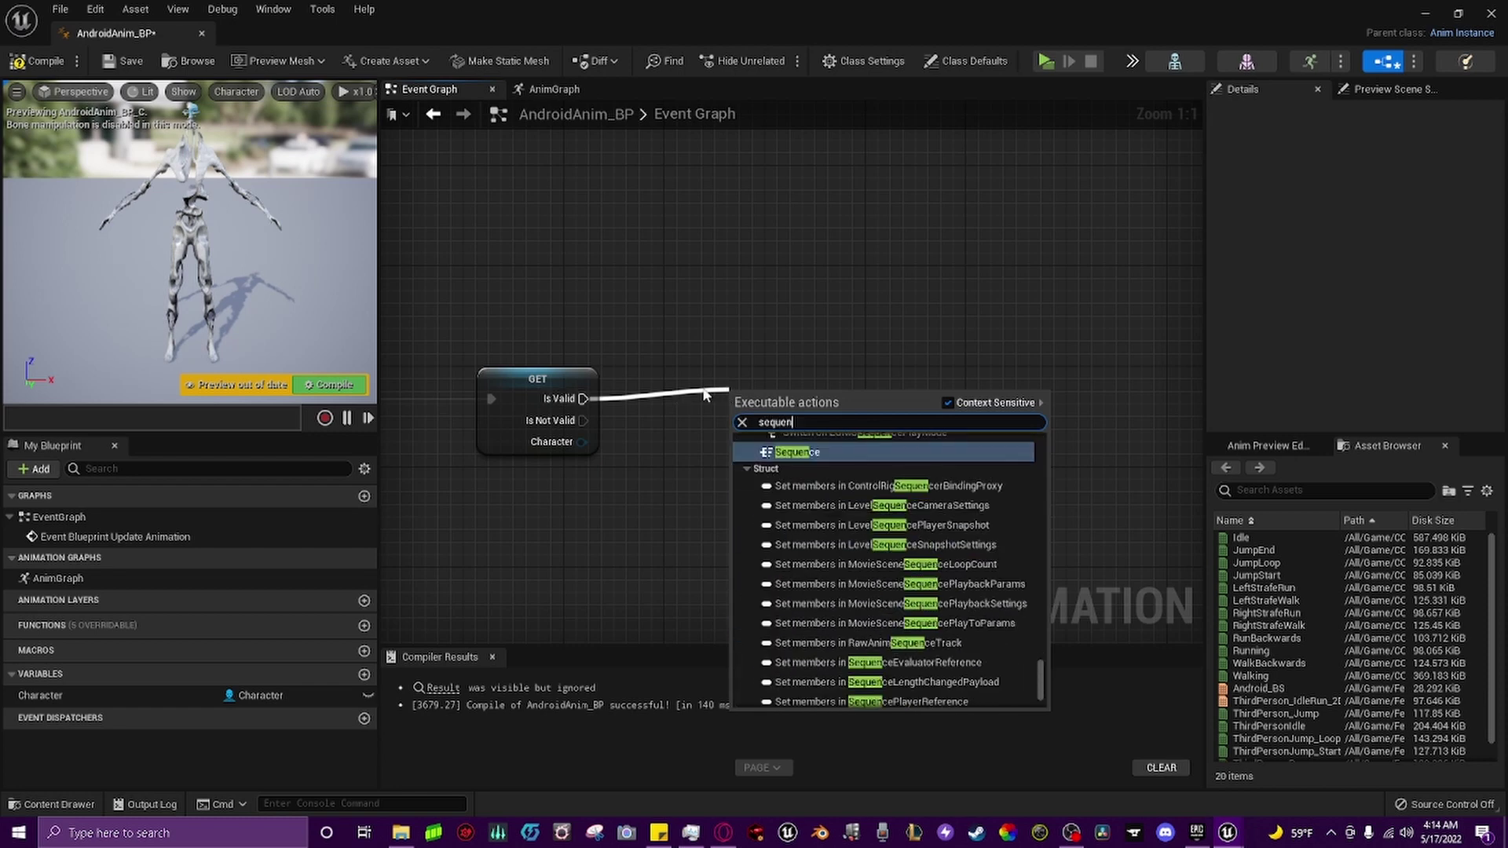
pyautogui.click(799, 451)
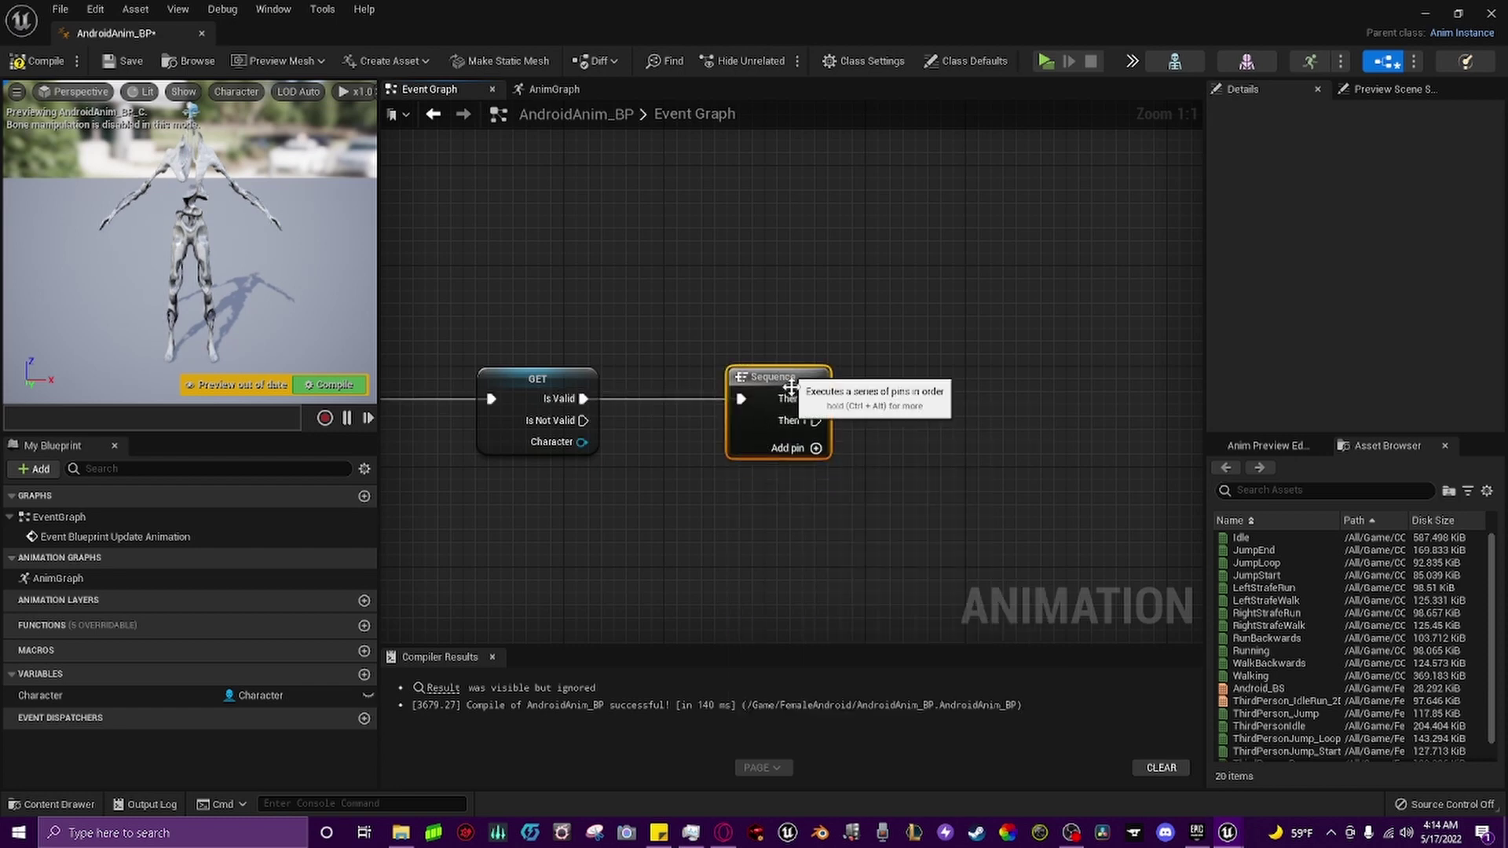
pyautogui.click(817, 448)
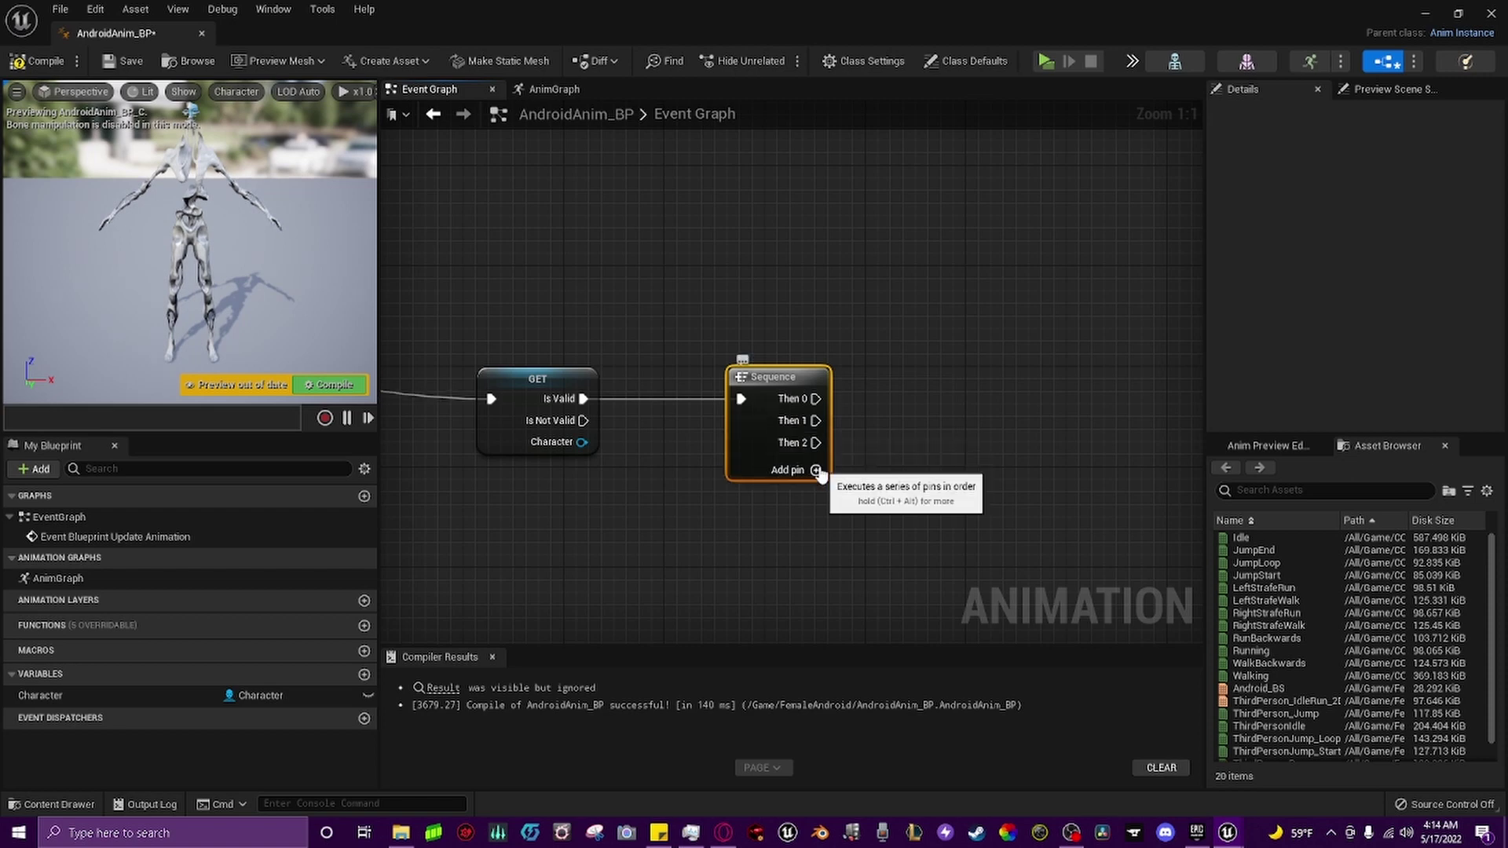
pyautogui.click(816, 470)
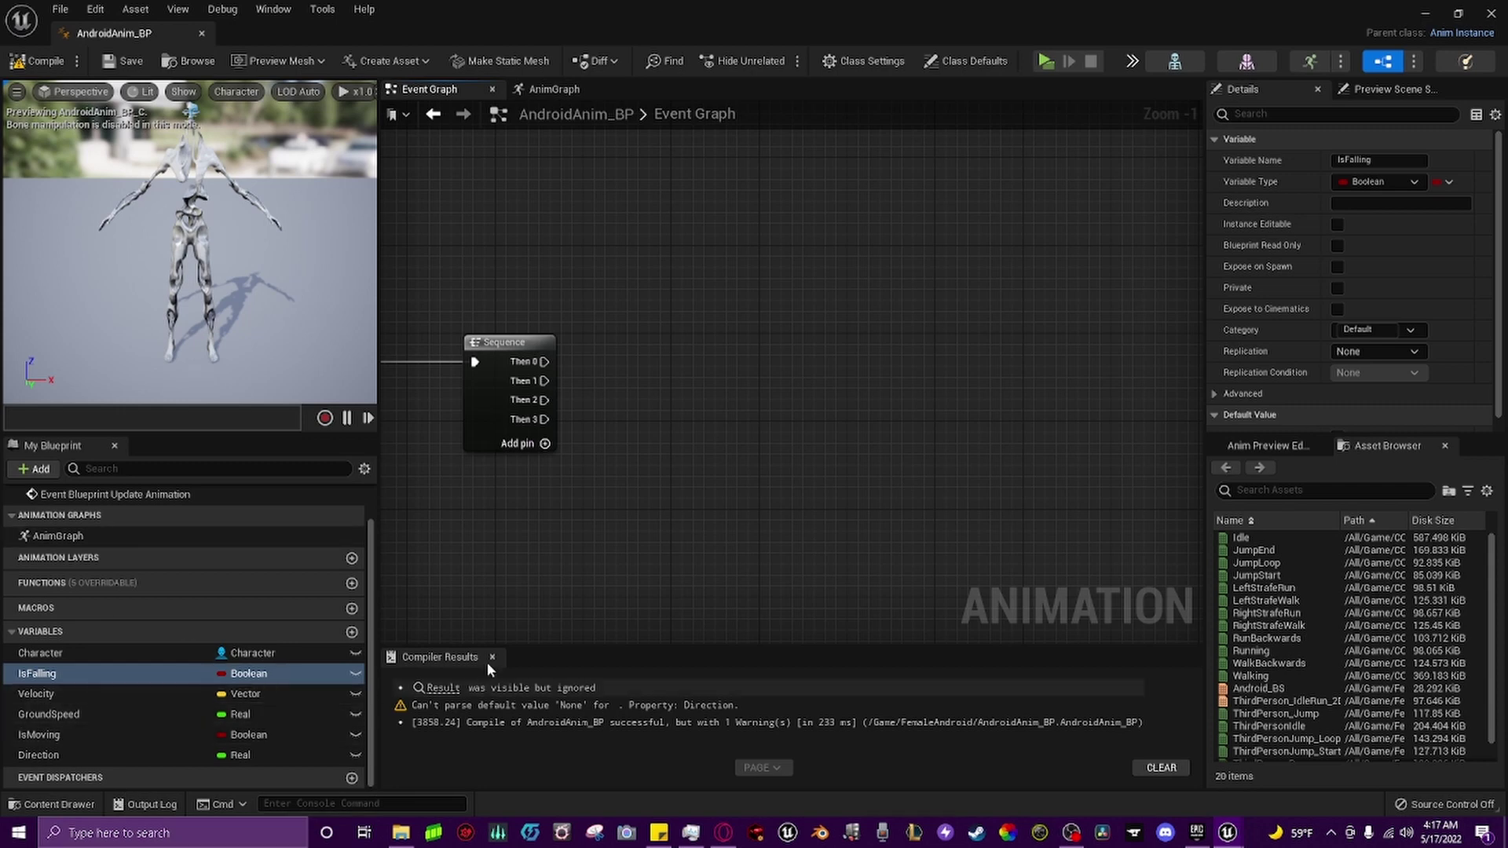
# - Add a Set Is Falling node to the Sequence's Then 0 output, leaving space between the two nodes
pyautogui.moveTo(555, 424); pyautogui.dragTo(533, 422, button='right')
pyautogui.moveTo(507, 367); pyautogui.dragTo(741, 353)
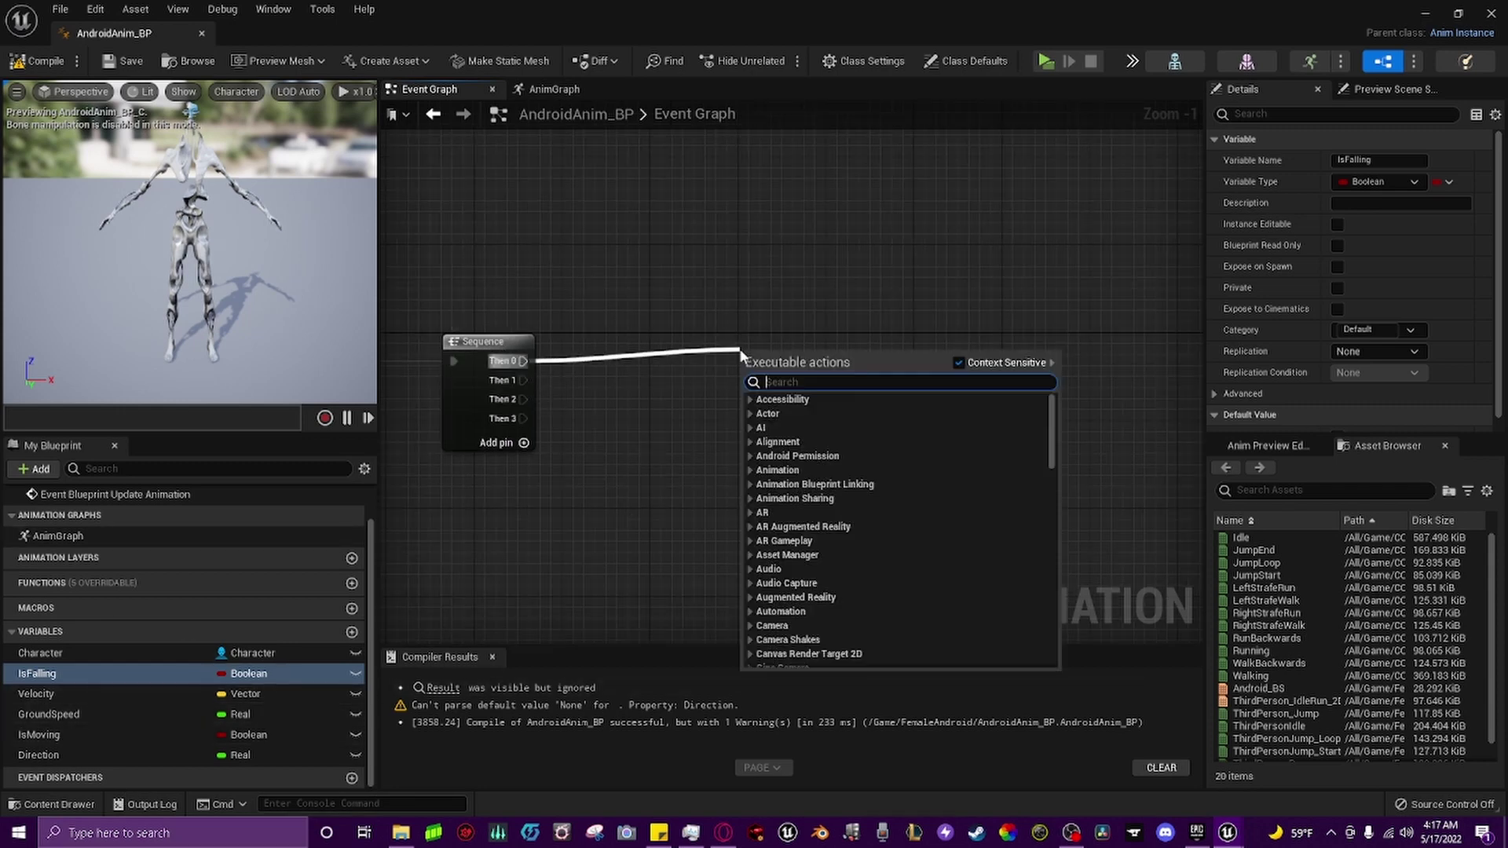
pyautogui.write('set is falling')
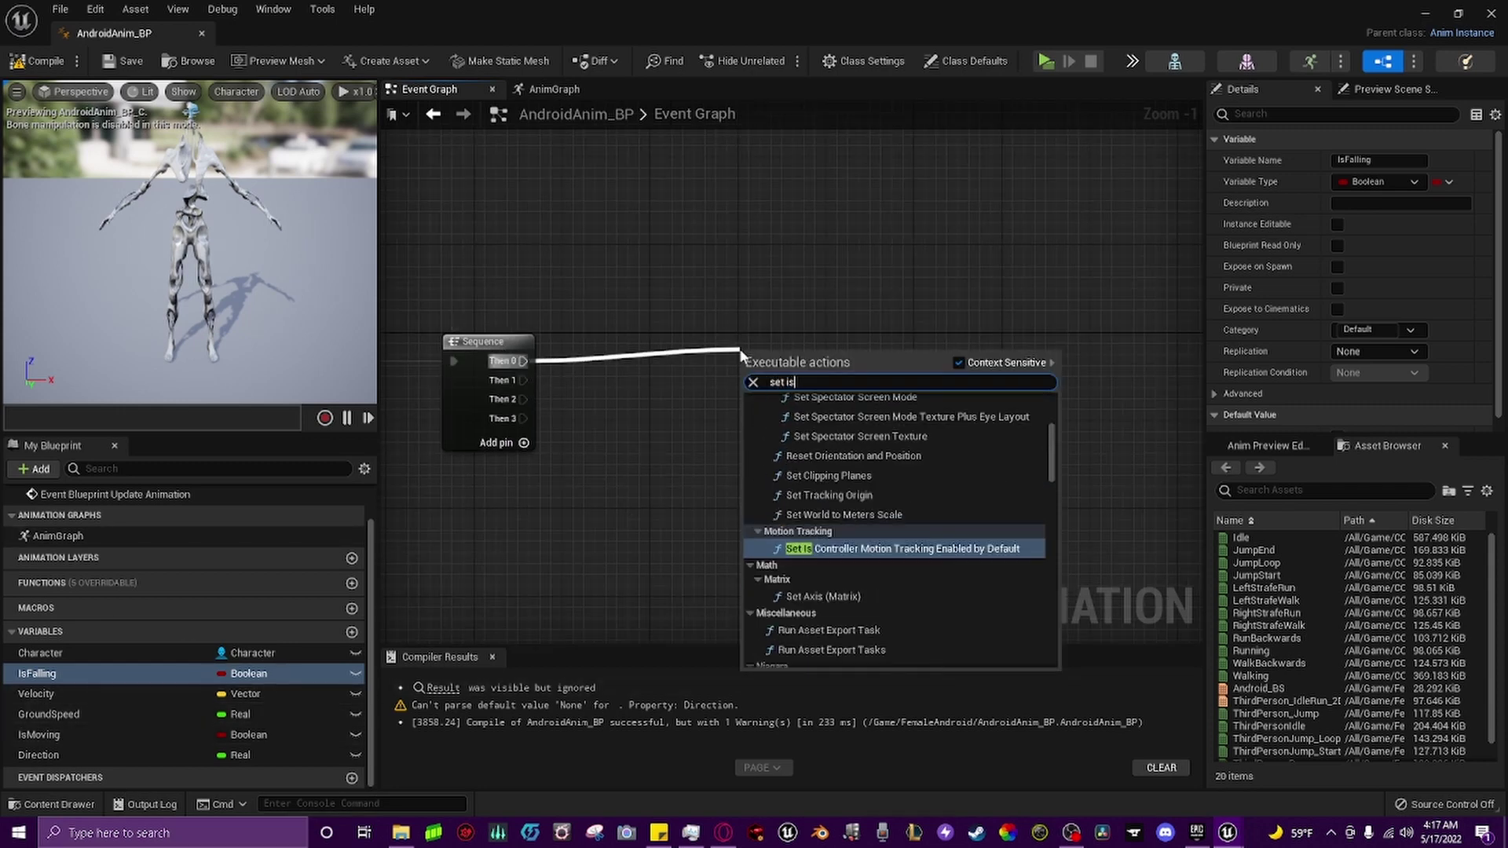
pyautogui.press('Return')
pyautogui.moveTo(740, 356); pyautogui.dragTo(895, 344)
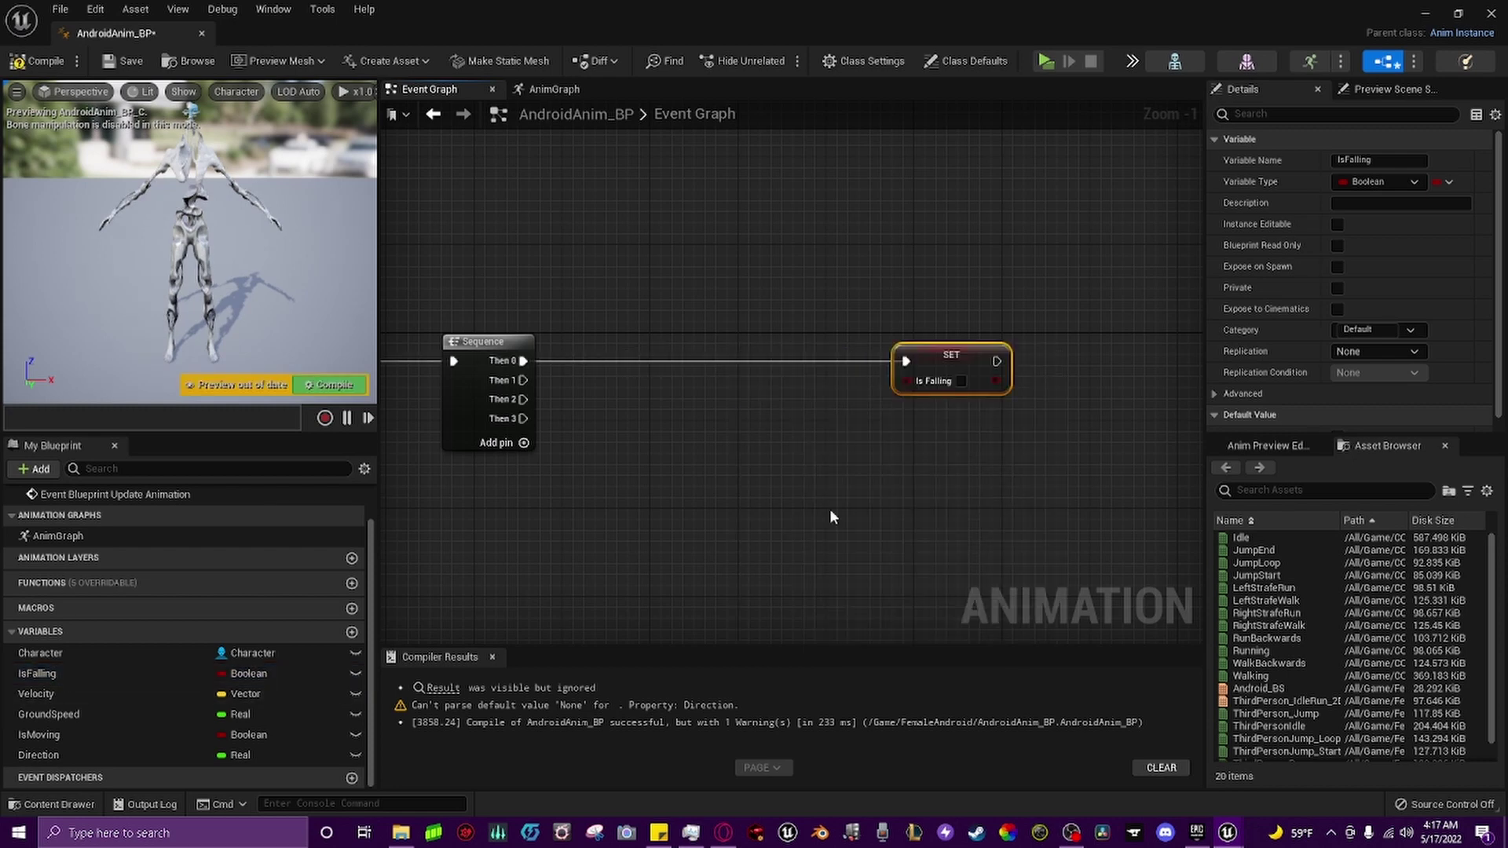
# - Place a Character getter below the Then 0 wire and get Character Movement from it
pyautogui.moveTo(72, 652); pyautogui.dragTo(740, 433)
pyautogui.click(687, 462)
pyautogui.click(690, 418)
pyautogui.write('cha')
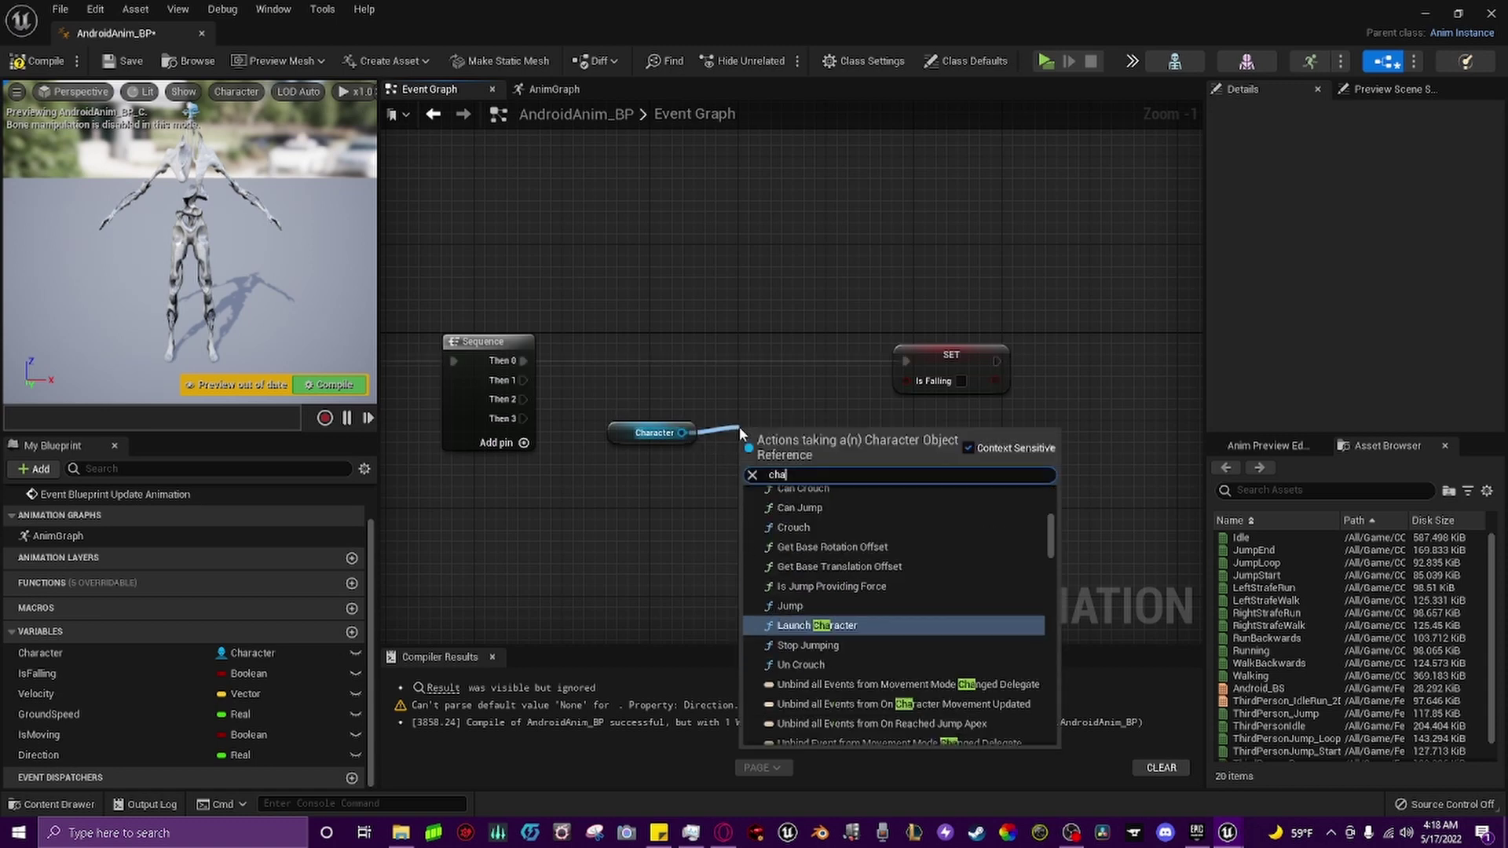
pyautogui.write('racter movement')
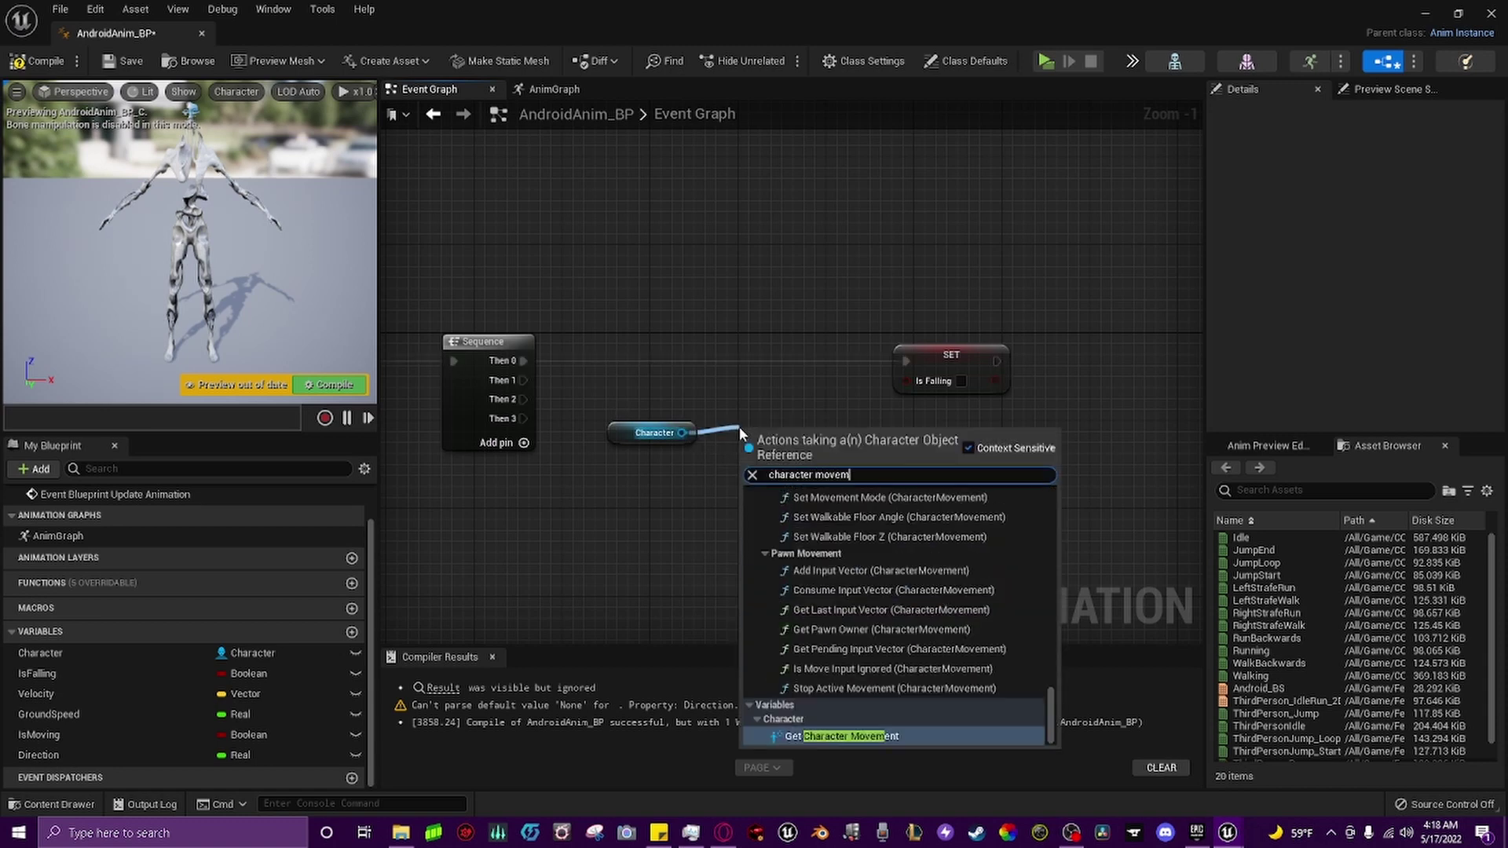
pyautogui.press('Return')
# - Add an Is Falling check on Character Movement and connect its return value to the Set Is Falling node
pyautogui.moveTo(951, 355); pyautogui.dragTo(1127, 344)
pyautogui.moveTo(890, 433); pyautogui.dragTo(979, 432)
pyautogui.write('isf')
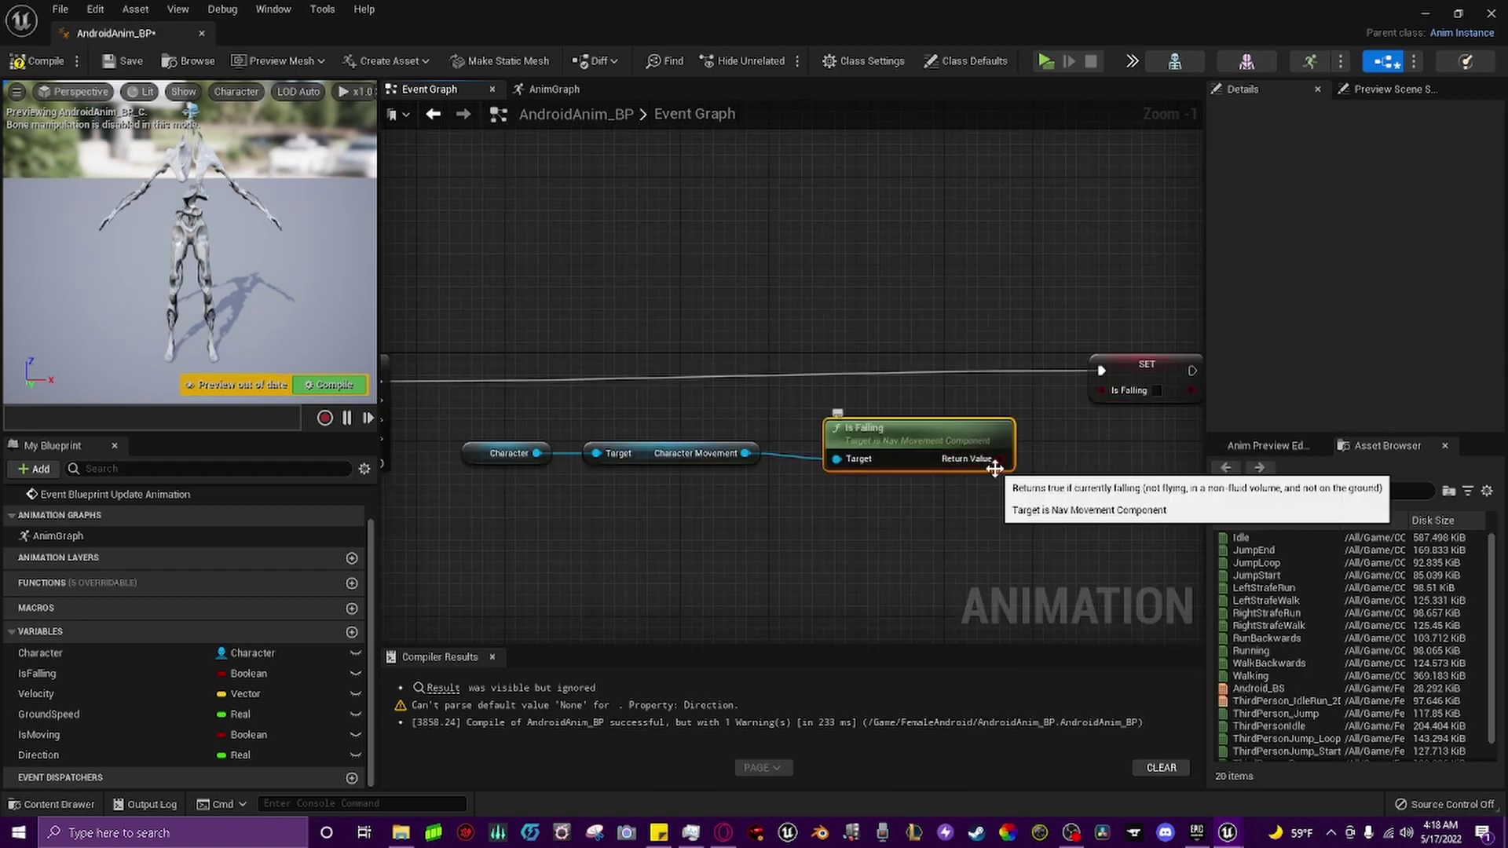
pyautogui.moveTo(1000, 459); pyautogui.dragTo(1099, 388)
pyautogui.moveTo(1146, 470); pyautogui.dragTo(1051, 493, button='right')
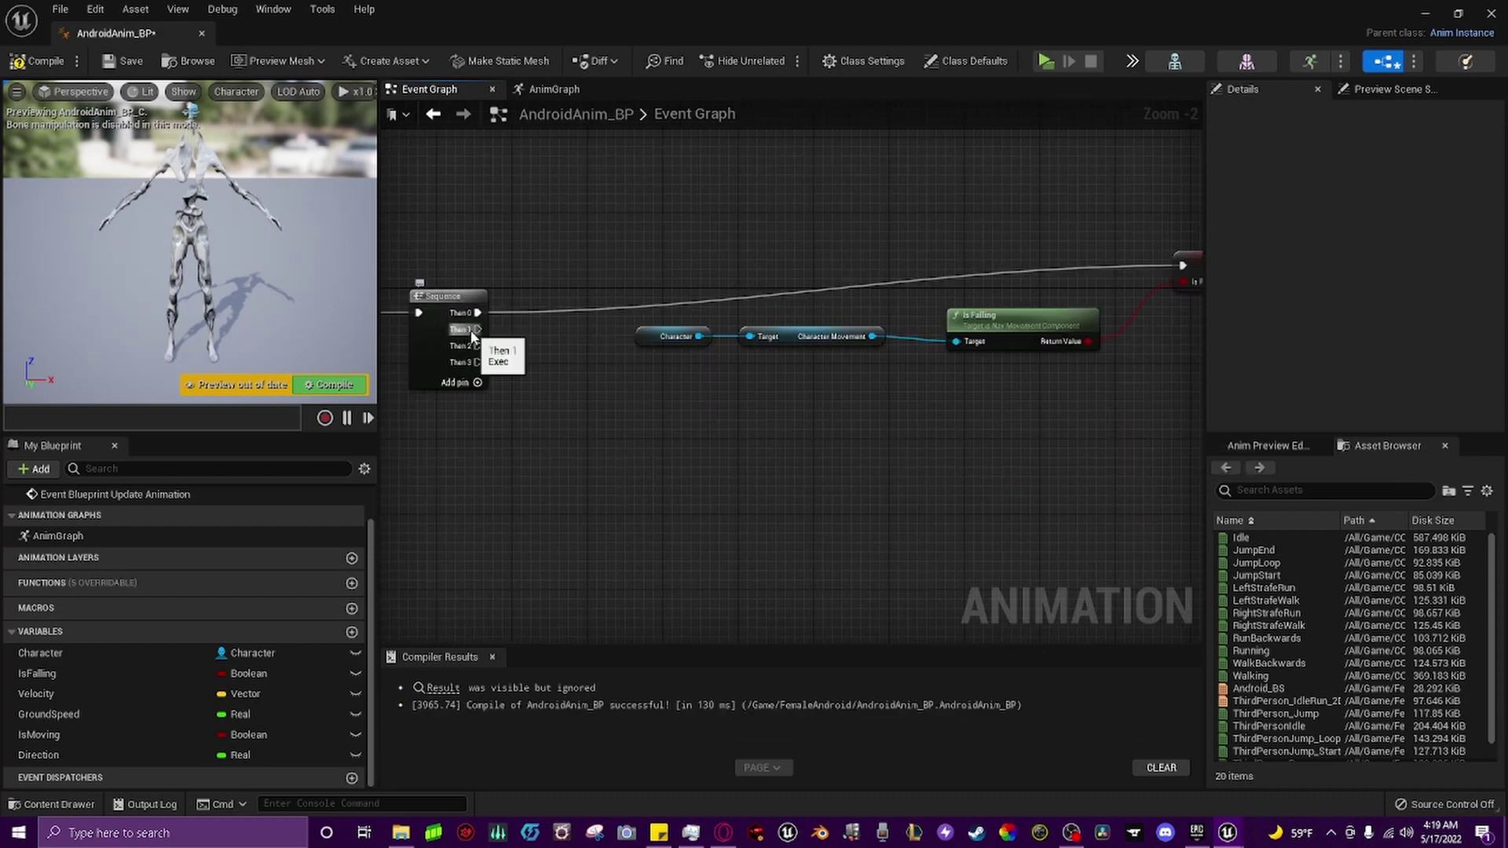
# - Add a Set Velocity node to the Sequence's Then 1 output, below the Is Falling branch
pyautogui.moveTo(472, 336); pyautogui.dragTo(861, 443)
pyautogui.write('set velco')
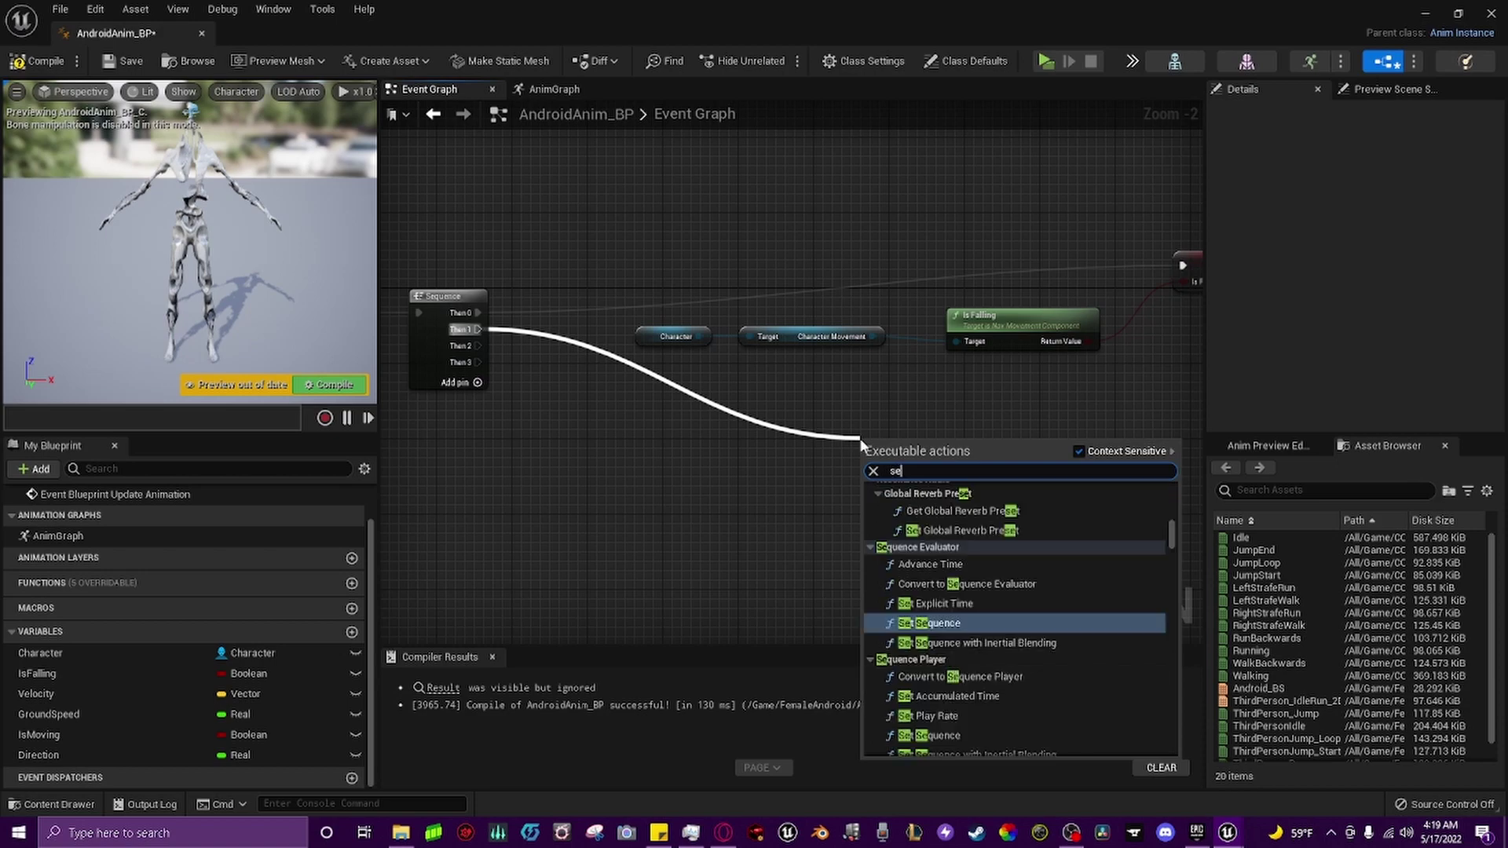
pyautogui.press('BackSpace')
pyautogui.press('BackSpace')
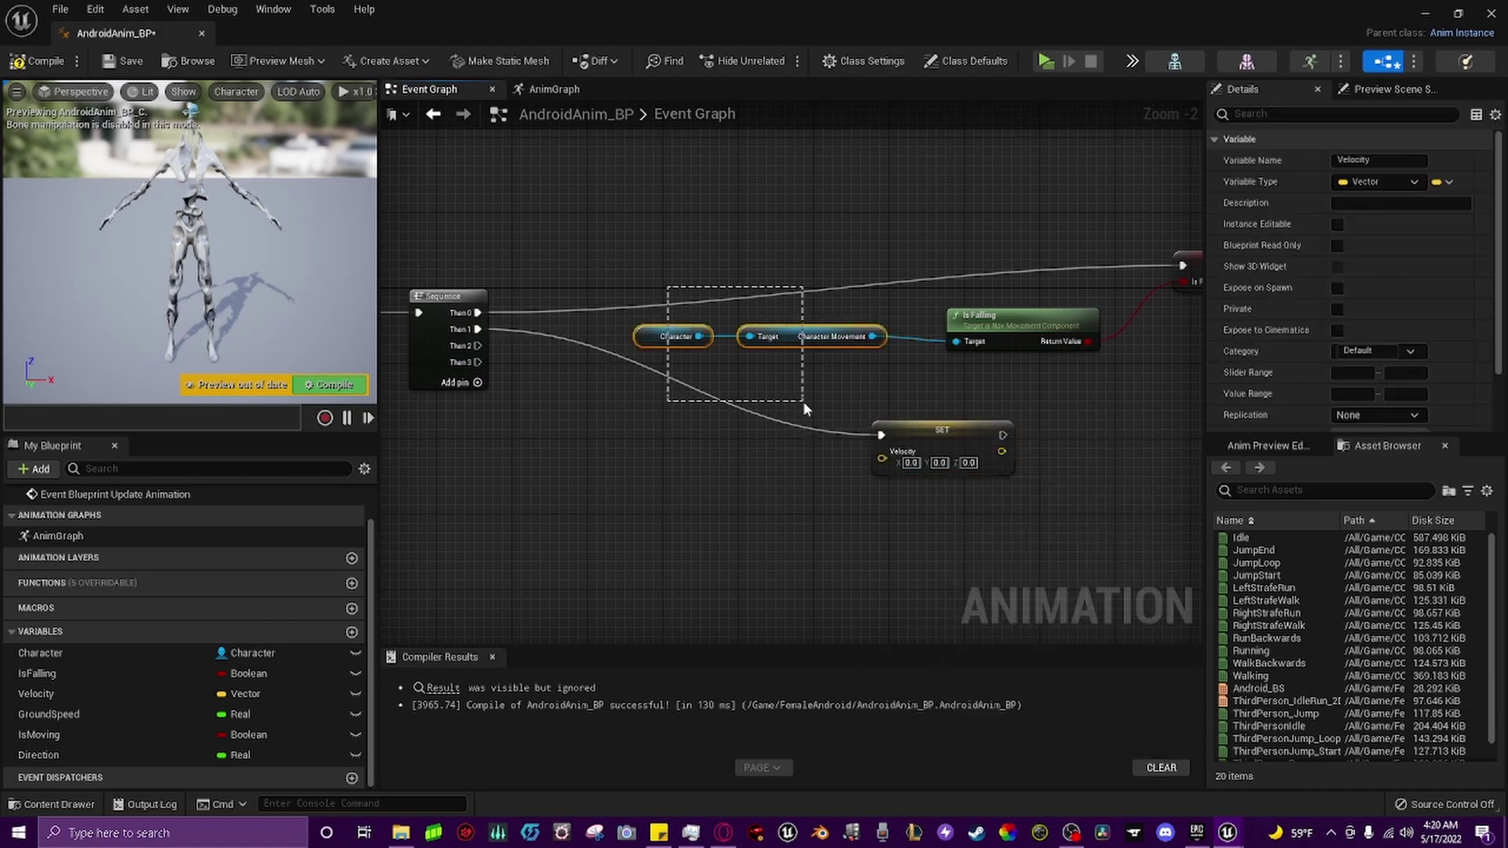
# - Duplicate the Character and Character Movement getters below for the velocity branch
pyautogui.moveTo(803, 401); pyautogui.dragTo(803, 401)
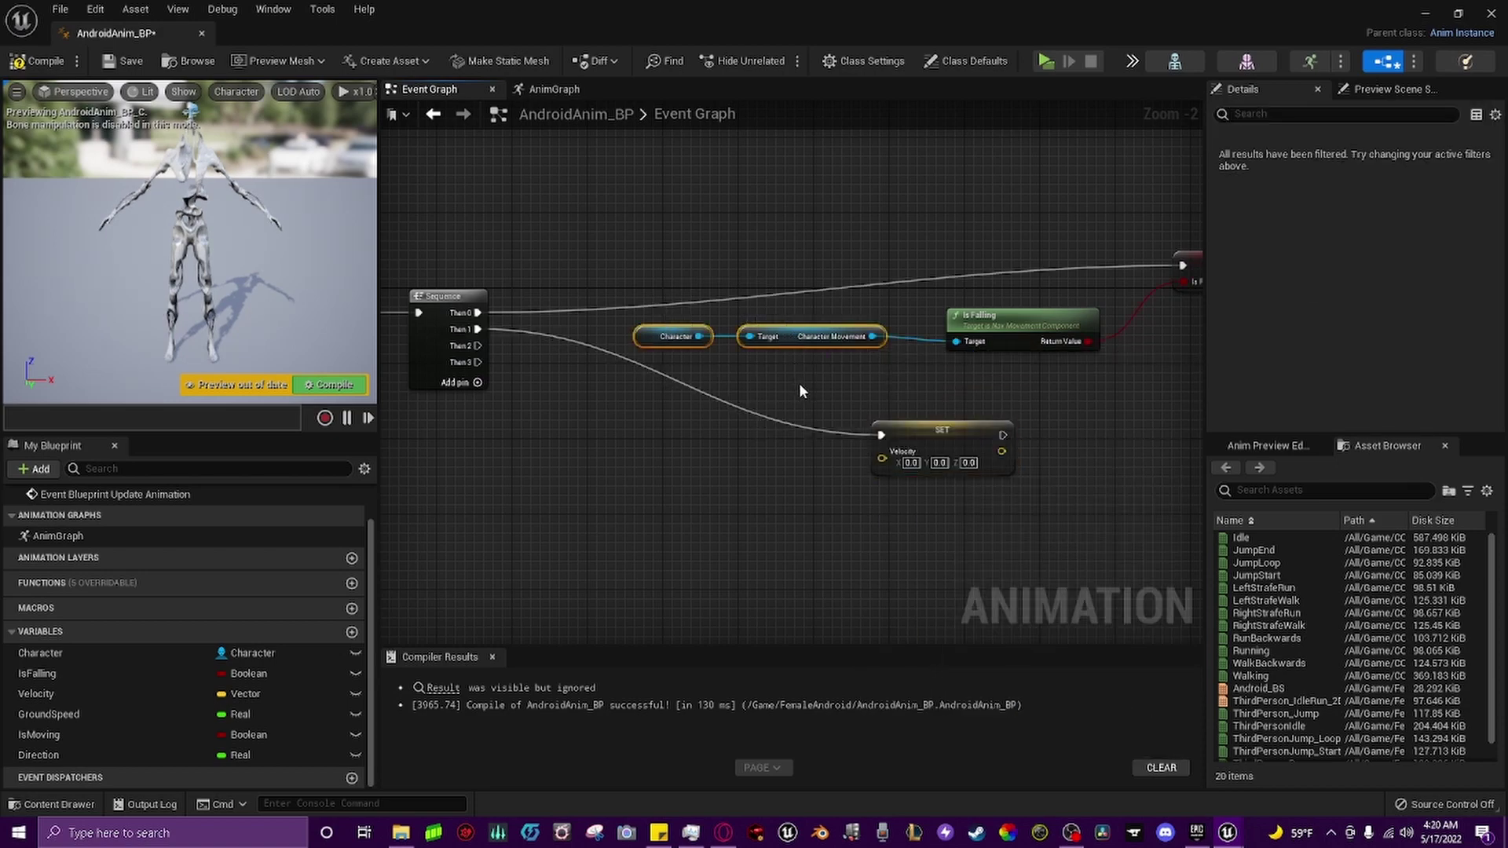
pyautogui.hotkey('ctrl', 'c')
pyautogui.hotkey('ctrl', 'v')
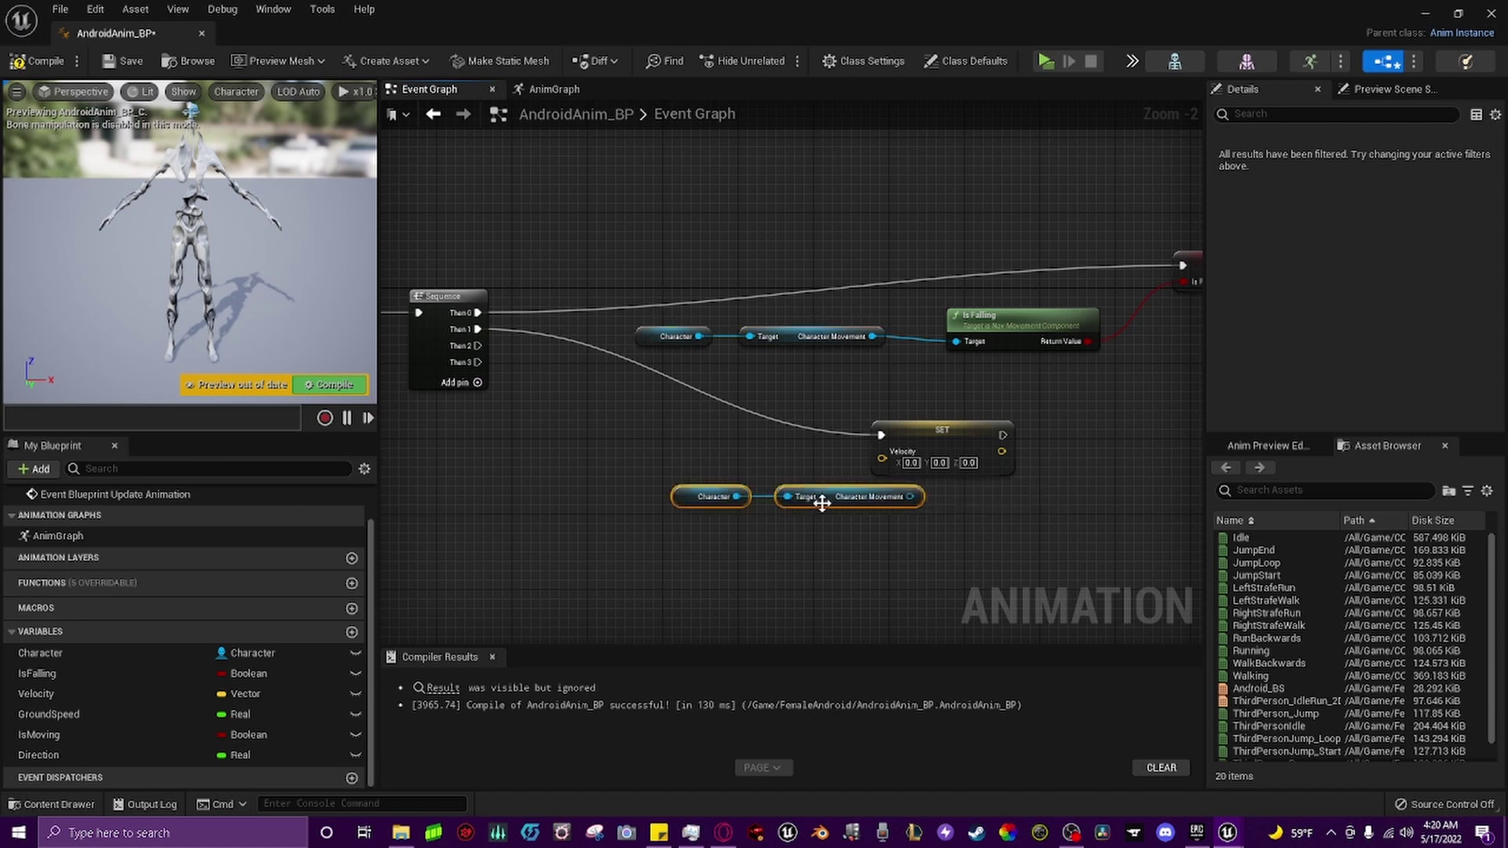
# - Get Velocity from the duplicated Character Movement node and wire it into the Set Velocity node
pyautogui.moveTo(825, 503); pyautogui.dragTo(769, 498)
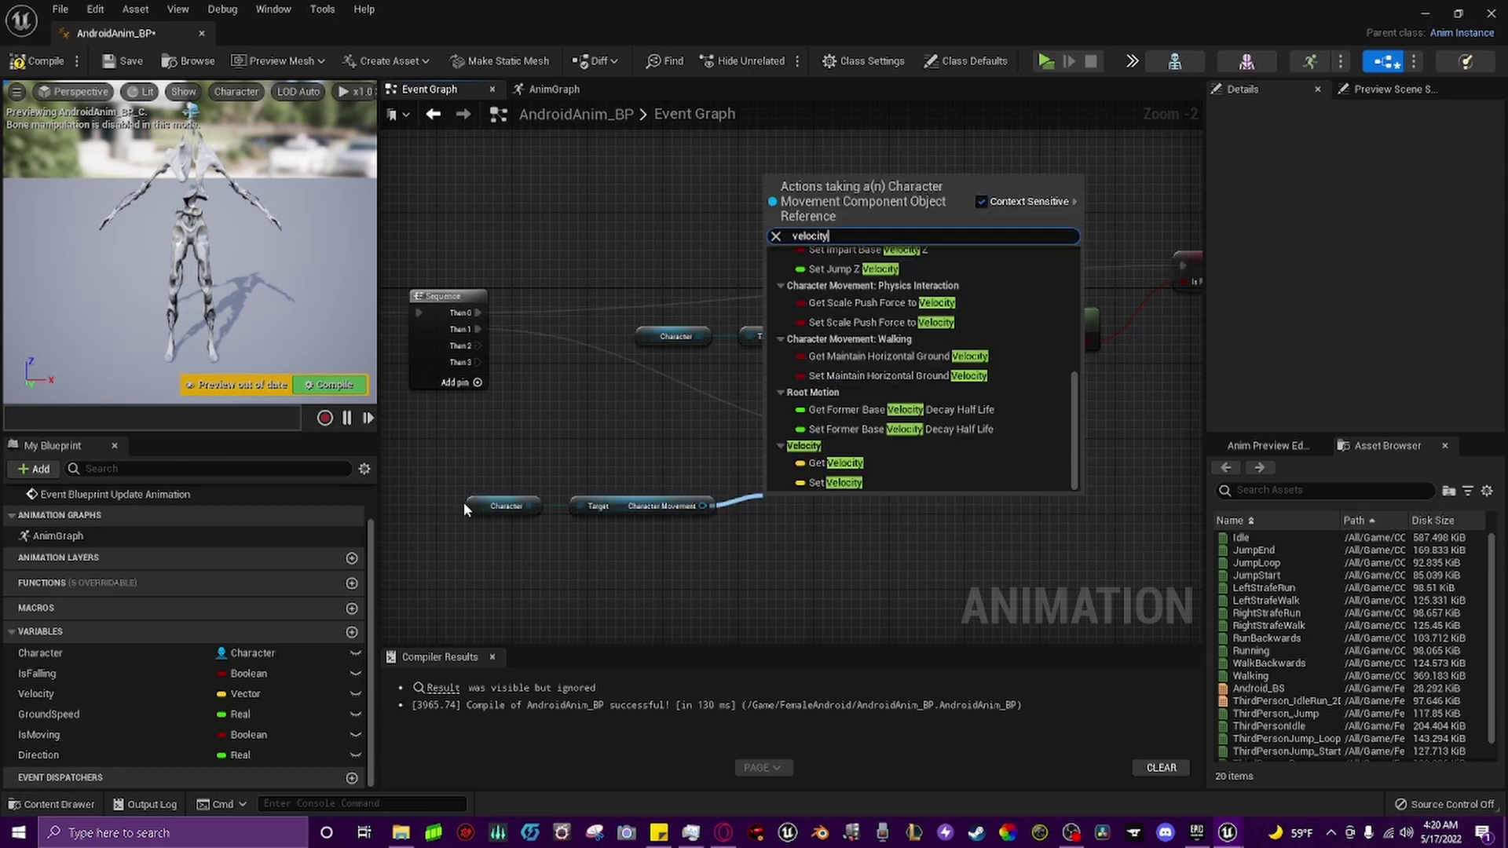
pyautogui.click(878, 465)
pyautogui.moveTo(861, 506); pyautogui.dragTo(950, 436)
pyautogui.moveTo(820, 507); pyautogui.dragTo(811, 489)
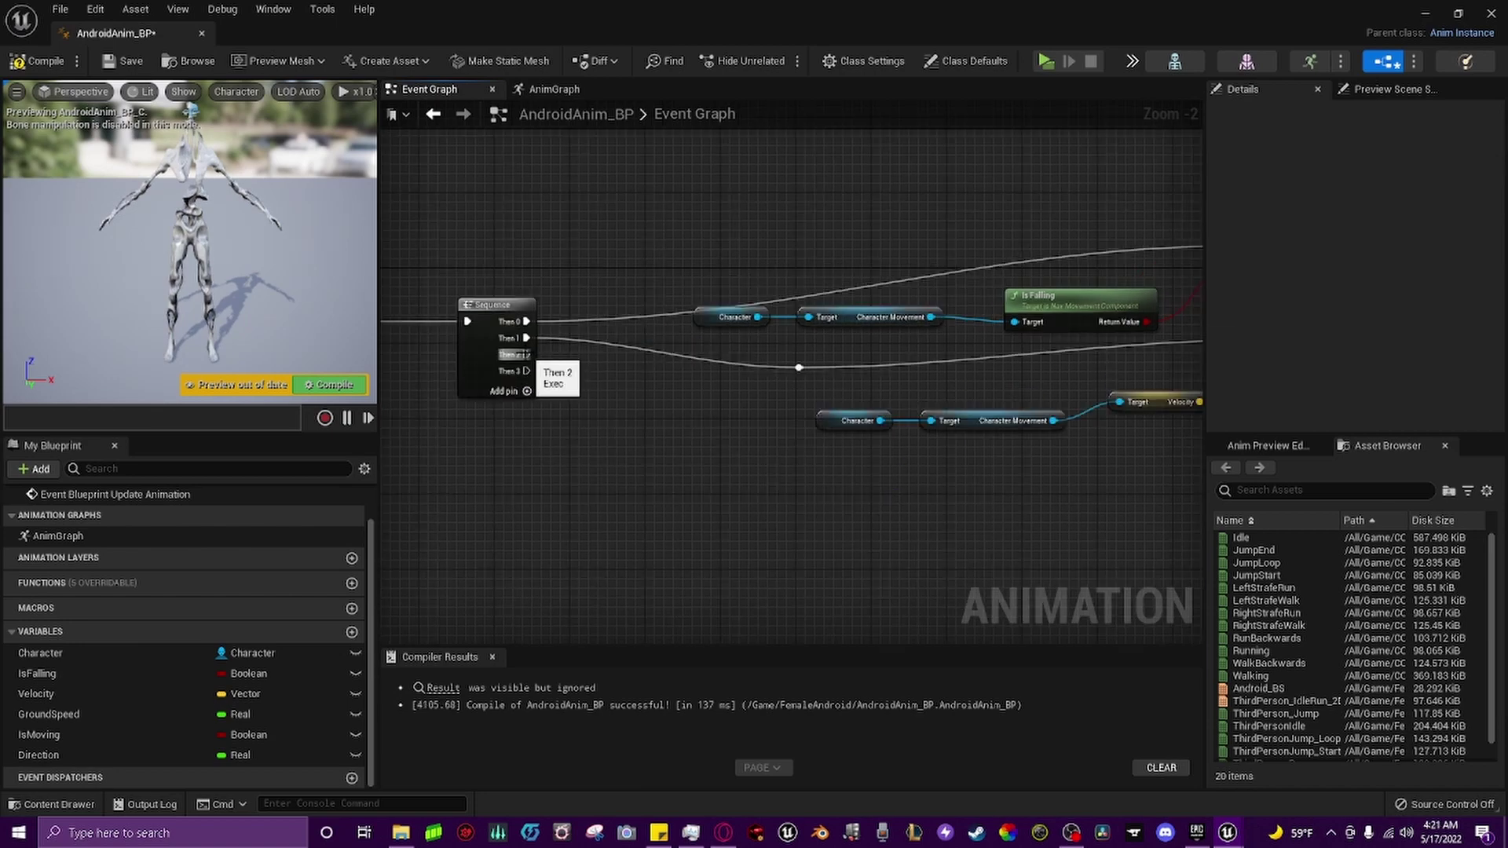
# - Add a Set Ground Speed node to the Sequence's Then 2 output, below the Set Velocity branch
pyautogui.moveTo(526, 354); pyautogui.dragTo(771, 487)
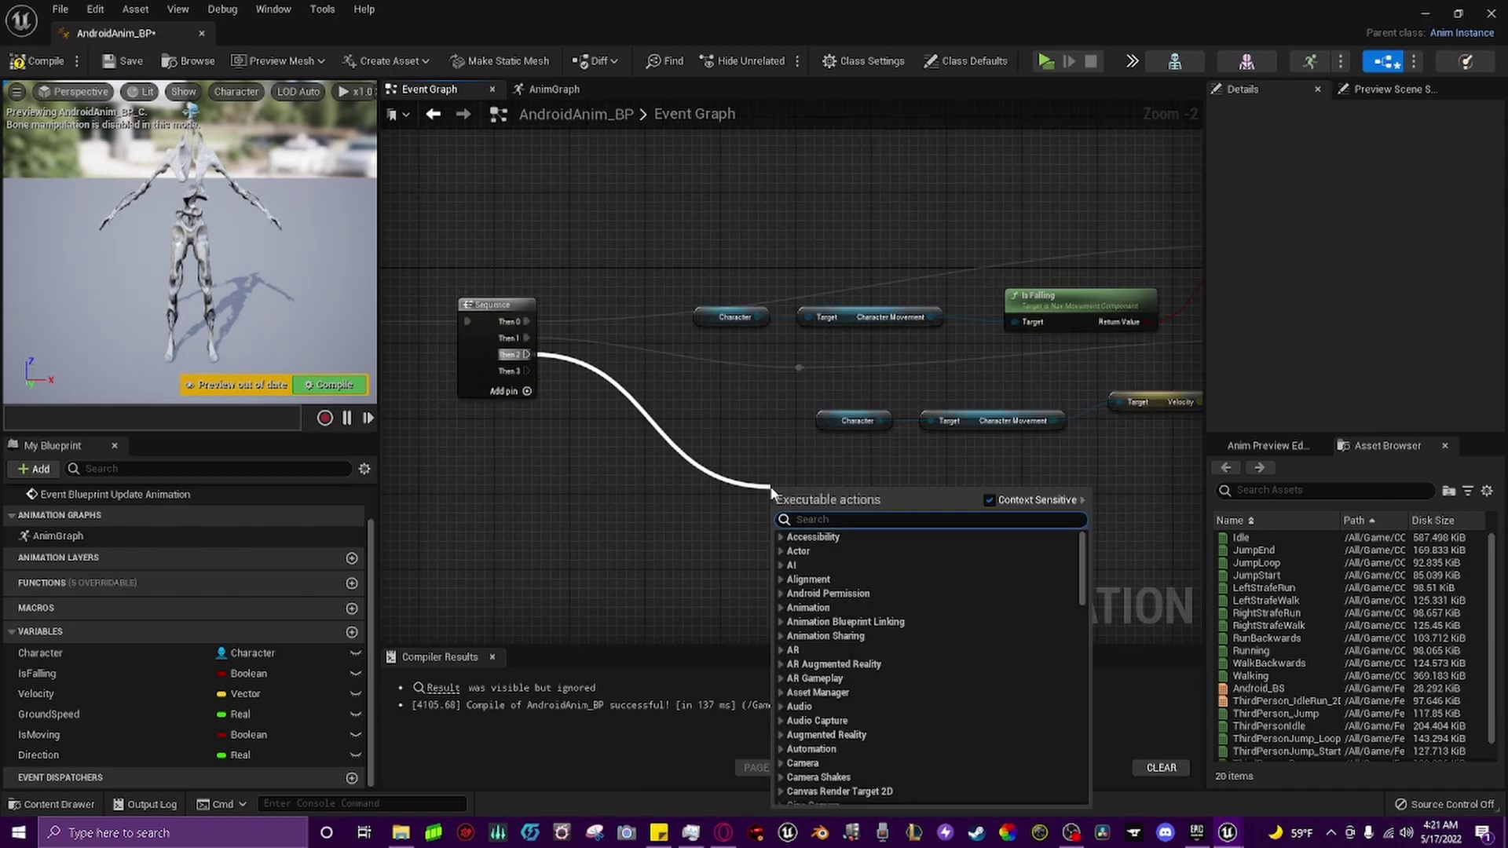
pyautogui.write('set groundsp')
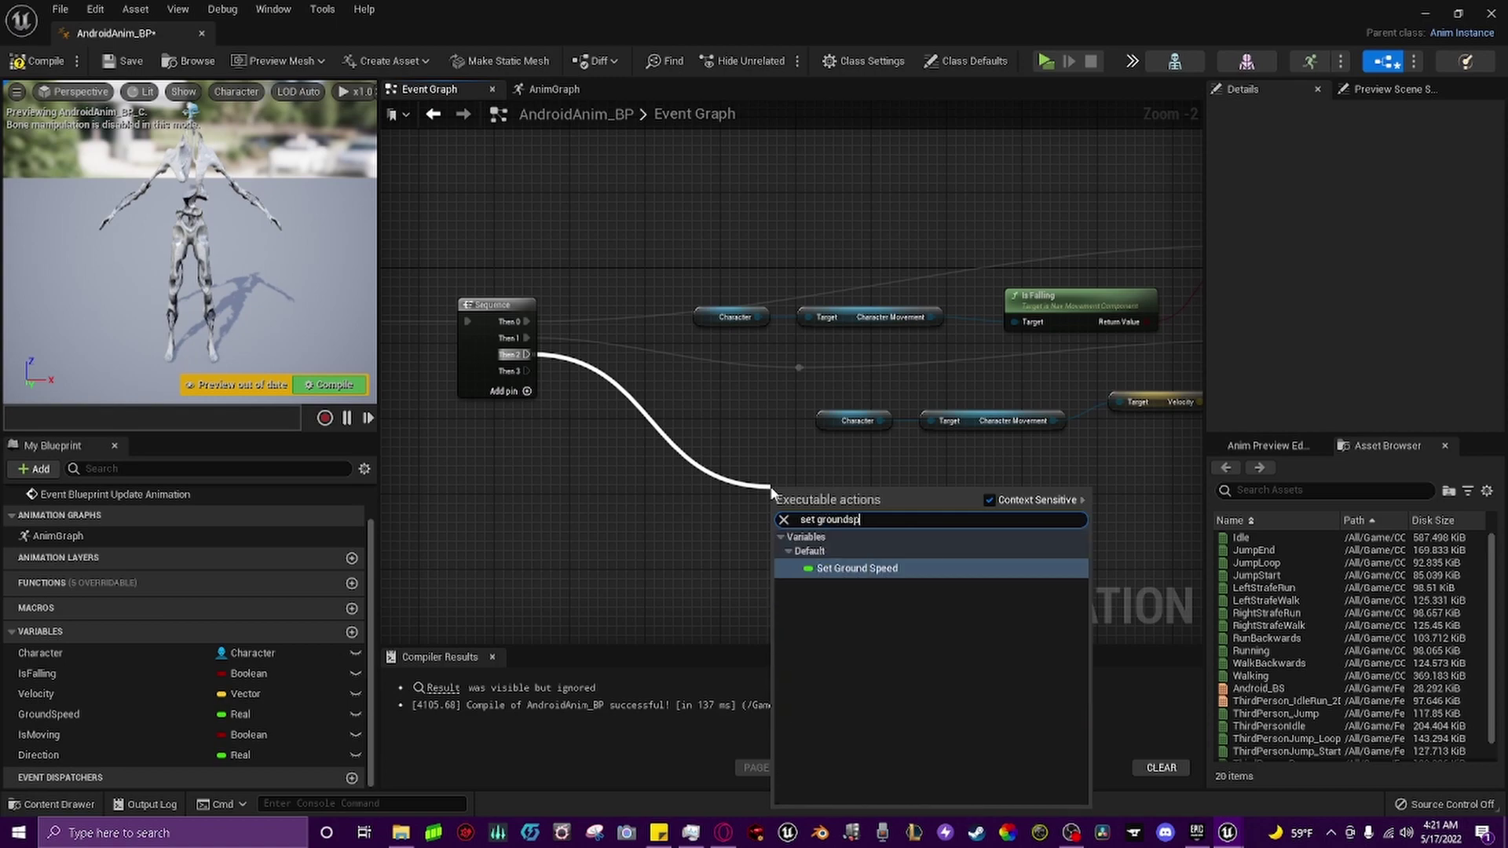
pyautogui.press('Return')
pyautogui.moveTo(771, 488); pyautogui.dragTo(619, 434, button='right')
pyautogui.moveTo(683, 439); pyautogui.dragTo(1035, 438)
# - Get the Velocity variable, feed it into a Vector Length XY node, and wire its return value to Set Ground Speed
pyautogui.moveTo(102, 701); pyautogui.dragTo(743, 492)
pyautogui.click(648, 523)
pyautogui.write('vector length')
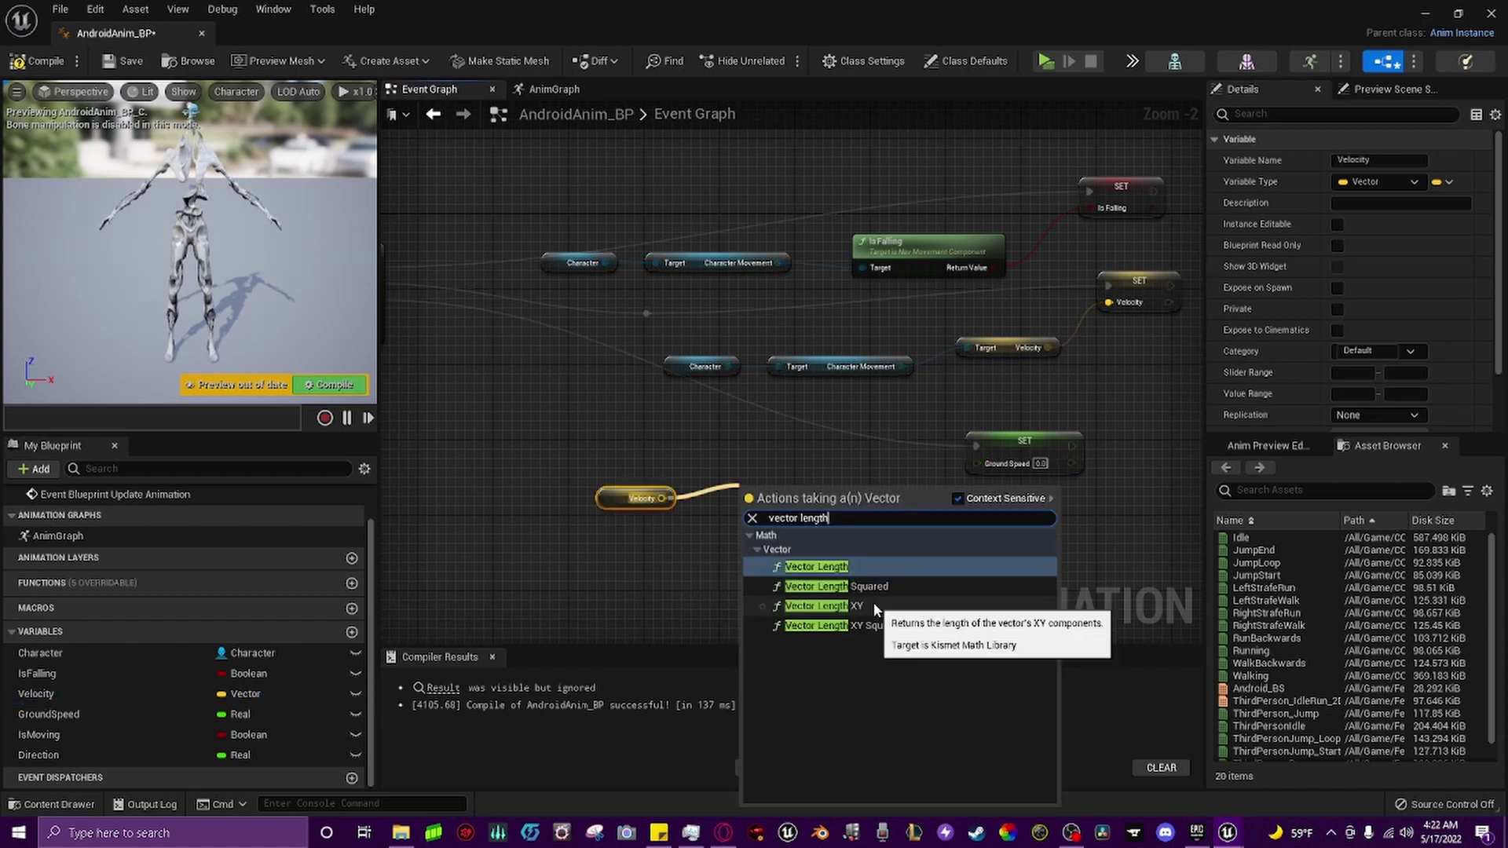
pyautogui.click(874, 601)
pyautogui.moveTo(827, 512); pyautogui.dragTo(978, 465)
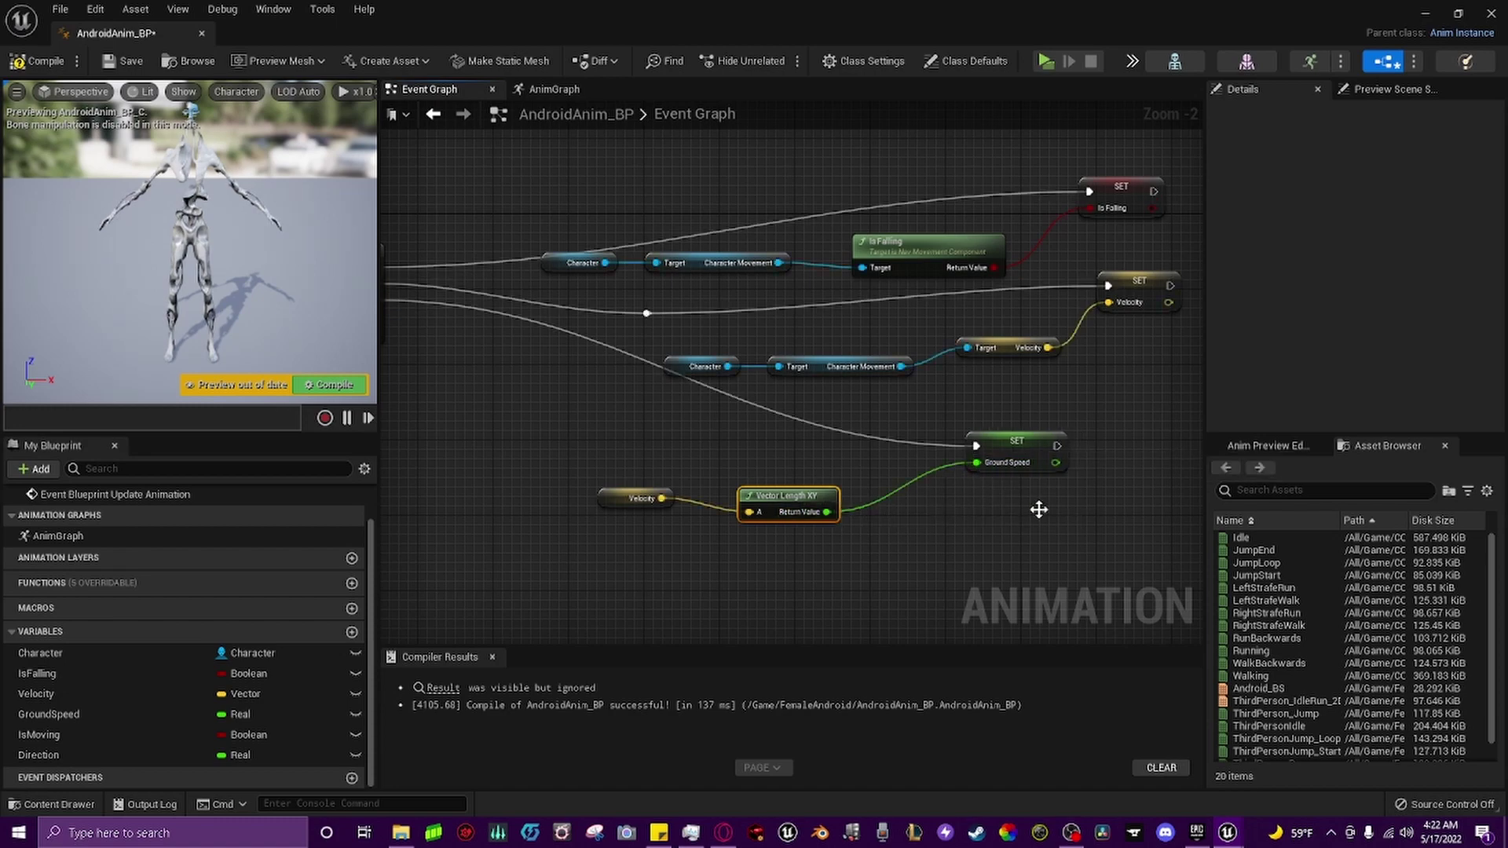
pyautogui.moveTo(814, 494); pyautogui.dragTo(842, 488)
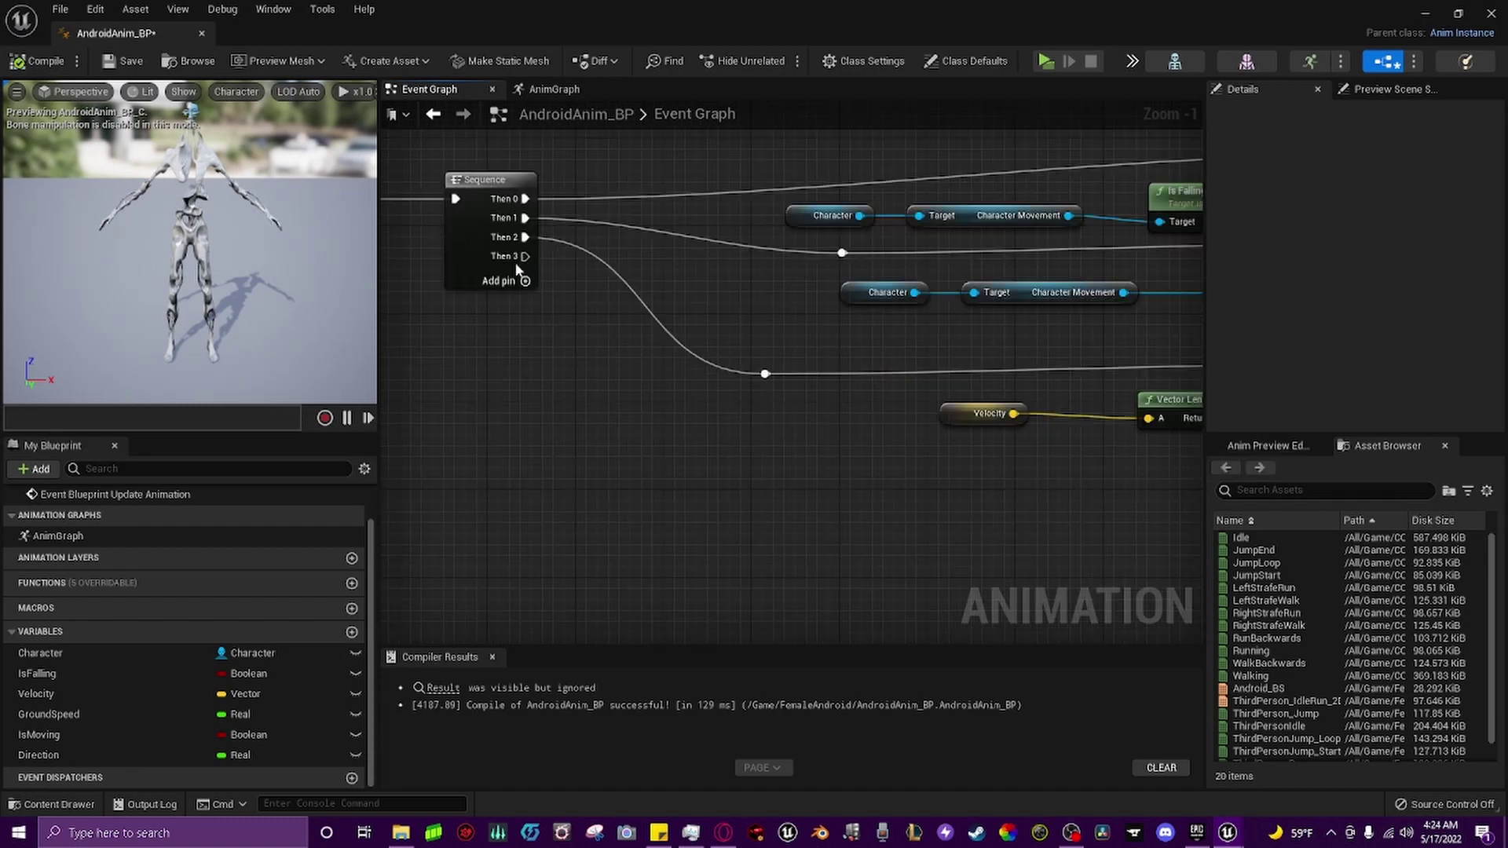
# - Add a Set Is Moving node to the Sequence's Then 3 output and place it below the Ground Speed branch
pyautogui.moveTo(525, 256); pyautogui.dragTo(788, 507)
pyautogui.write('set is moving')
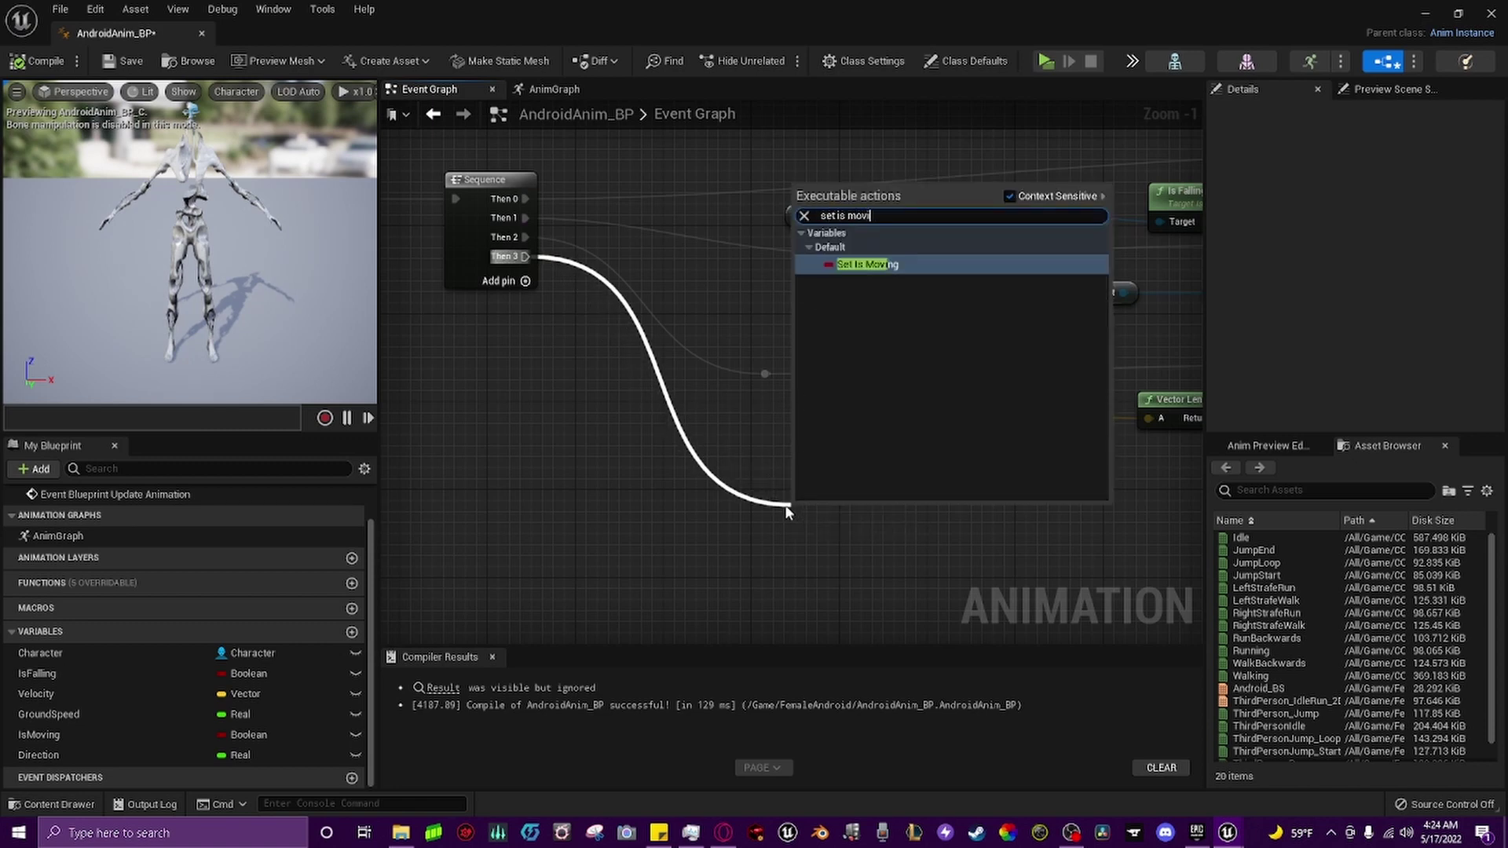
pyautogui.press('Return')
pyautogui.scroll(-3, 785, 504)
pyautogui.moveTo(675, 532); pyautogui.dragTo(1155, 518)
pyautogui.moveTo(1103, 582); pyautogui.dragTo(1086, 580, button='right')
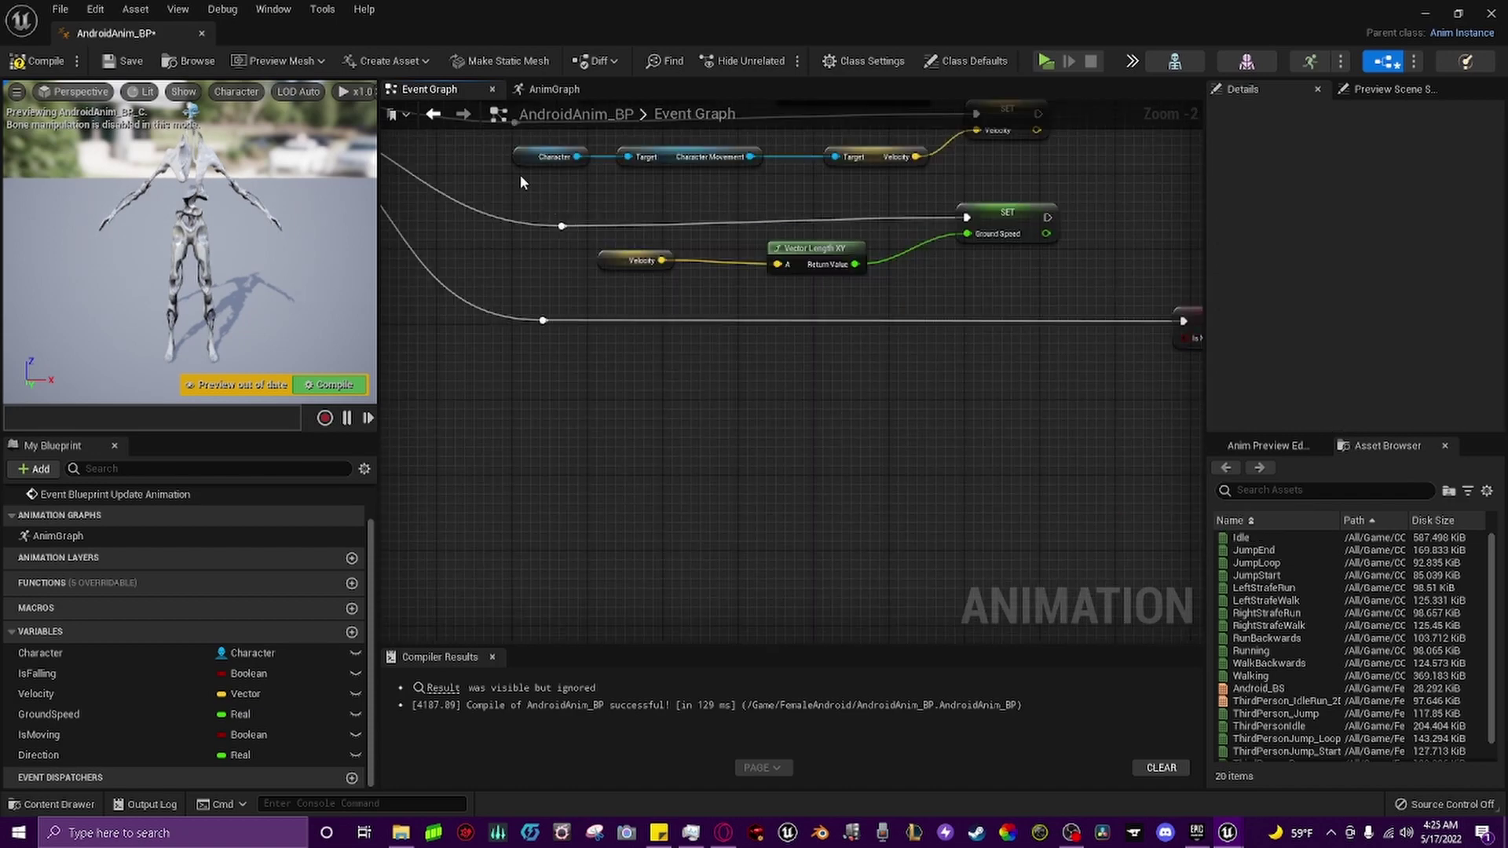
# - Select the Character and Character Movement getters in the velocity branch
pyautogui.moveTo(694, 180); pyautogui.dragTo(695, 180)
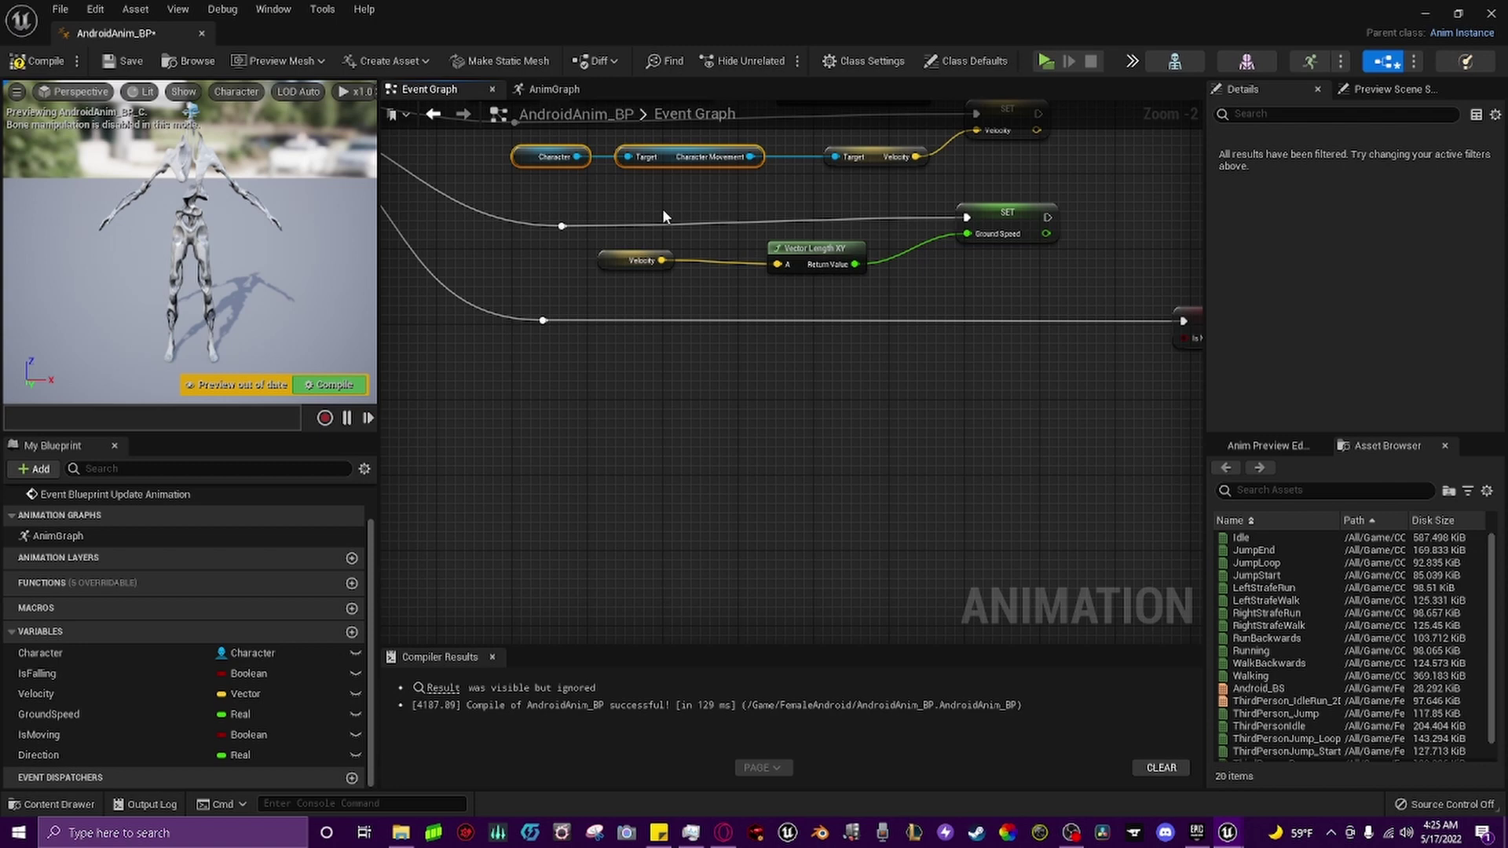